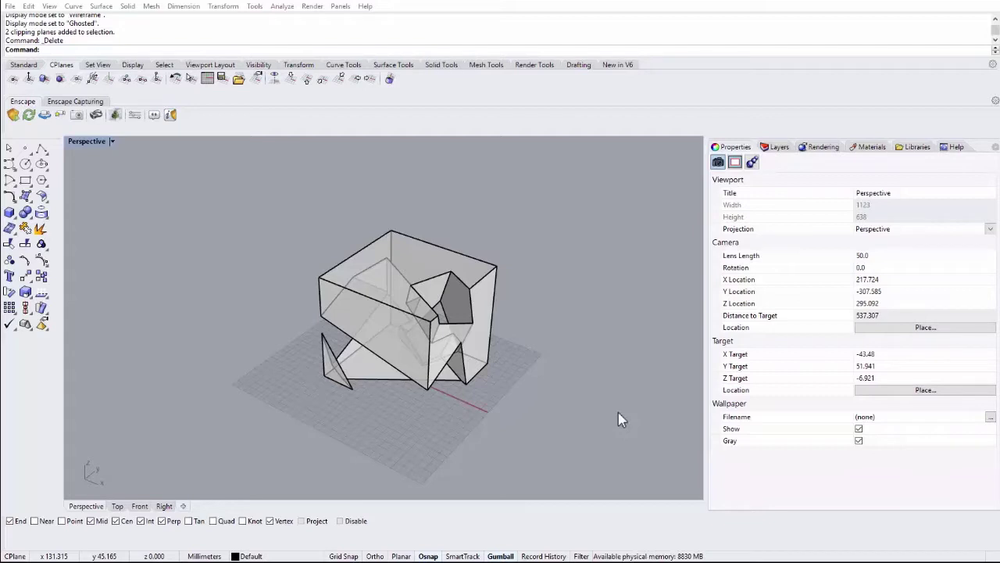
Orbit around the faceted box solid and start the ClippingPlane command.
{"action": "left_click", "coordinate": [401, 275]}
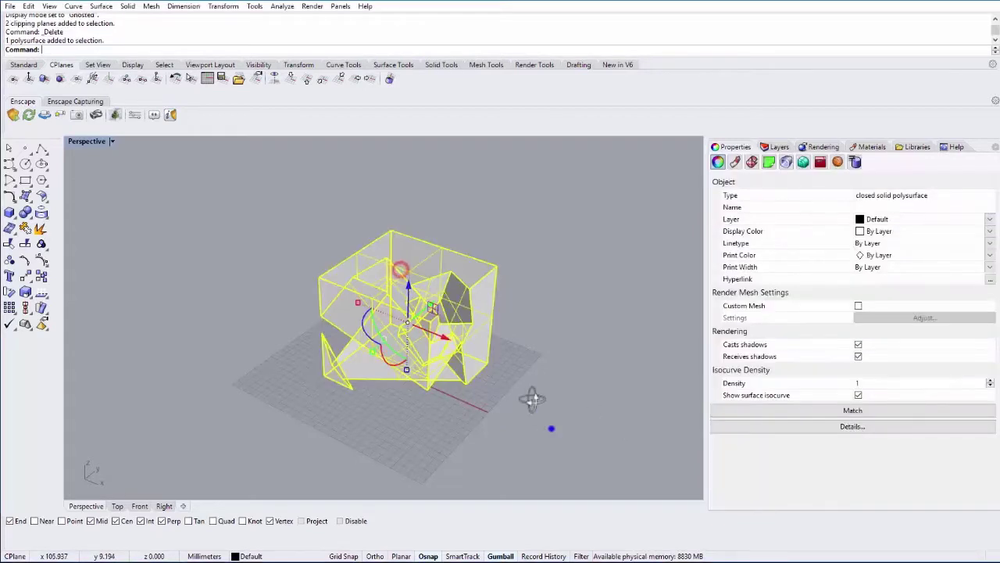
{"action": "right_click_drag", "start_coordinate": [532, 461], "coordinate": [399, 373]}
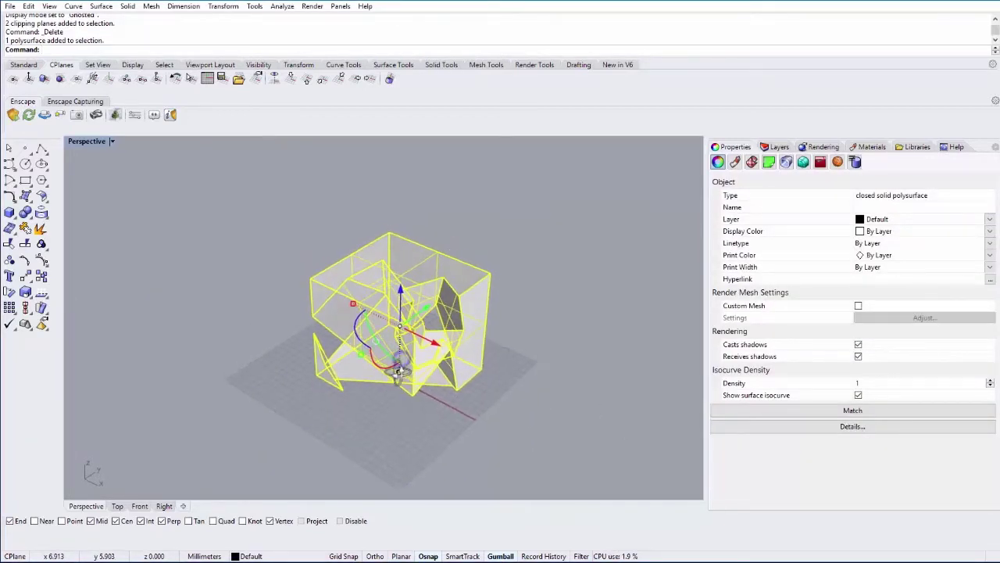
{"action": "left_click", "coordinate": [505, 237]}
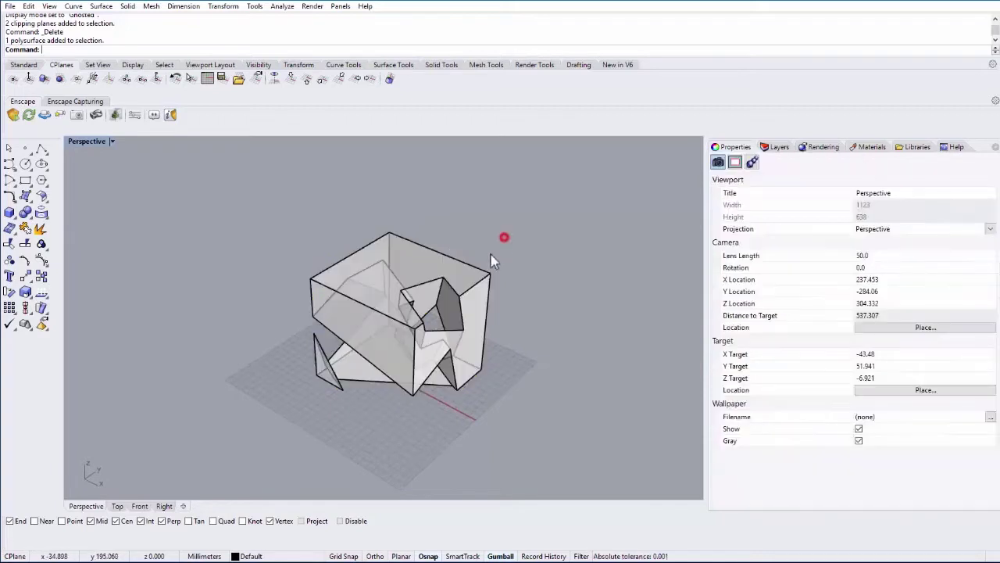
{"action": "right_click_drag", "start_coordinate": [504, 237], "coordinate": [442, 292]}
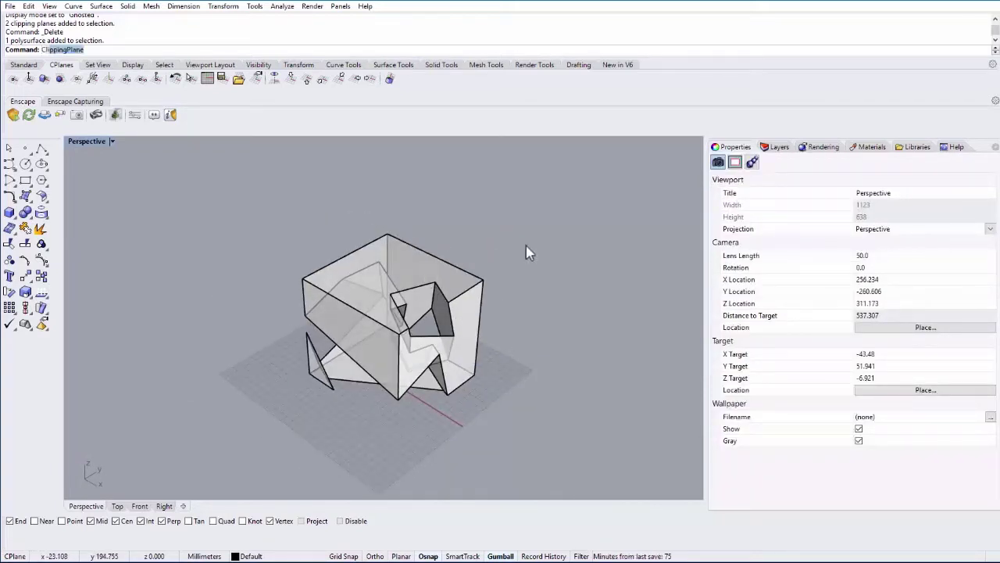
{"action": "key", "text": "Return"}
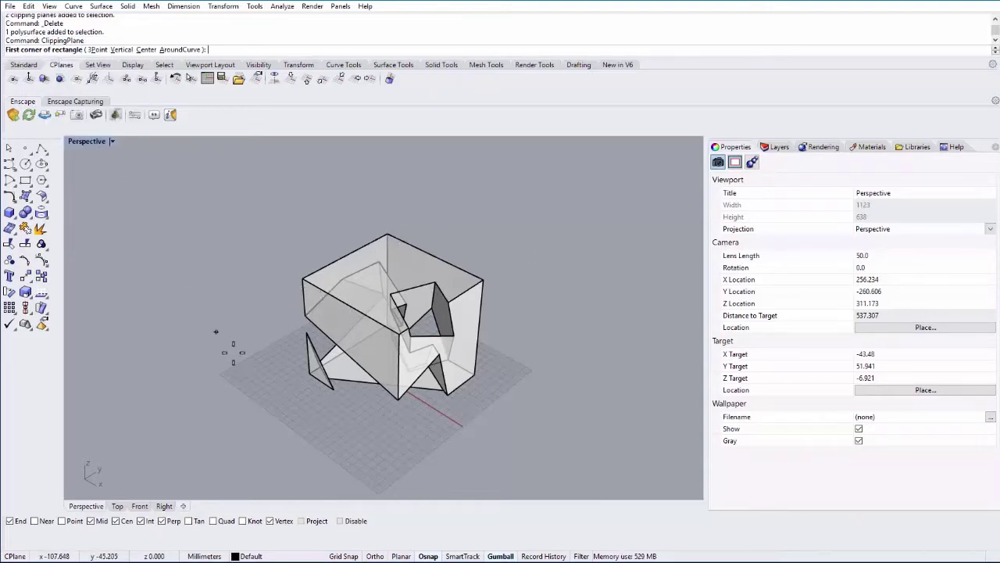
Draw a horizontal clipping plane and raise it with the gumball to slice the box partway up.
{"action": "left_click", "coordinate": [264, 375]}
{"action": "left_click", "coordinate": [535, 357]}
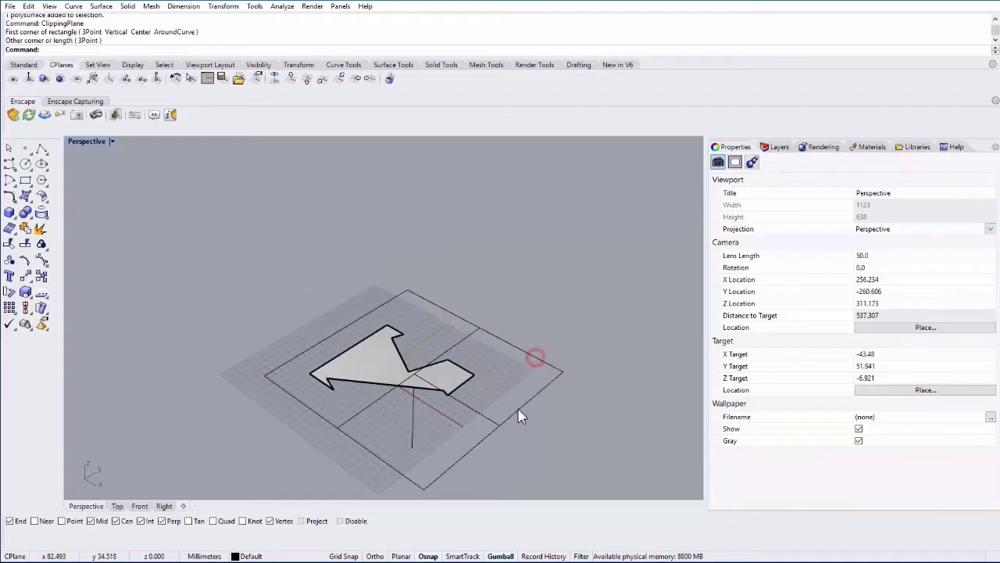
{"action": "left_click", "coordinate": [514, 407]}
{"action": "left_click_drag", "start_coordinate": [415, 346], "coordinate": [357, 305]}
{"action": "right_click_drag", "start_coordinate": [477, 415], "coordinate": [446, 403]}
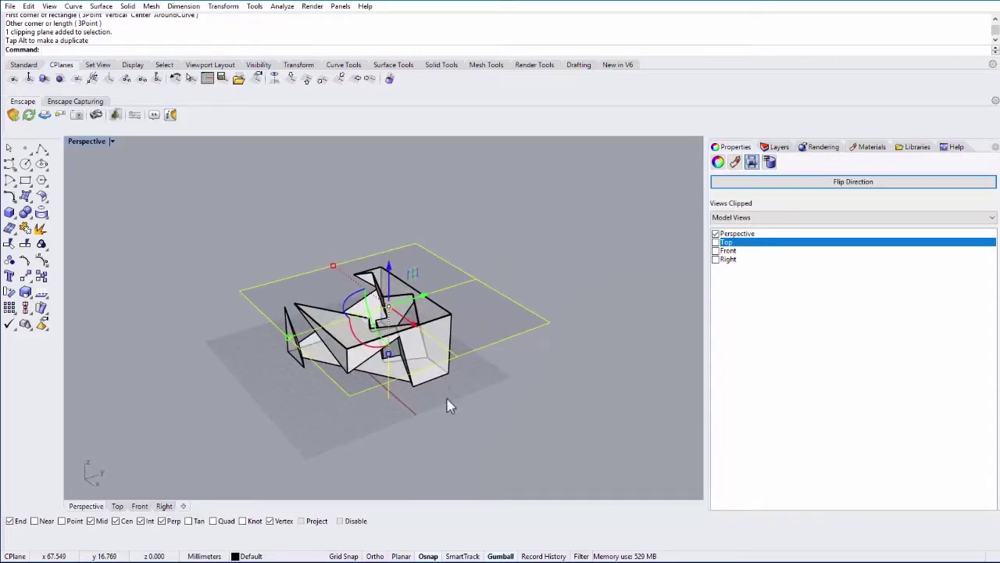
In the Front view, draw a vertical clipping plane across the box with Clip.
{"action": "left_click", "coordinate": [139, 507]}
{"action": "scroll", "coordinate": [328, 383], "scroll_direction": "down", "scroll_amount": 1}
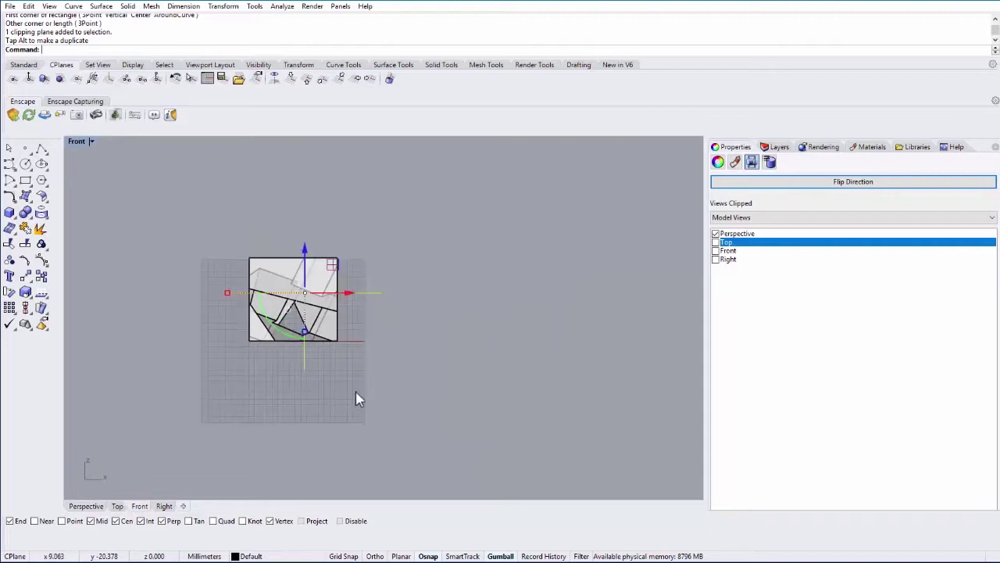
{"action": "left_click", "coordinate": [397, 409]}
{"action": "type", "text": "ClippingPlane"}
{"action": "key", "text": "Return"}
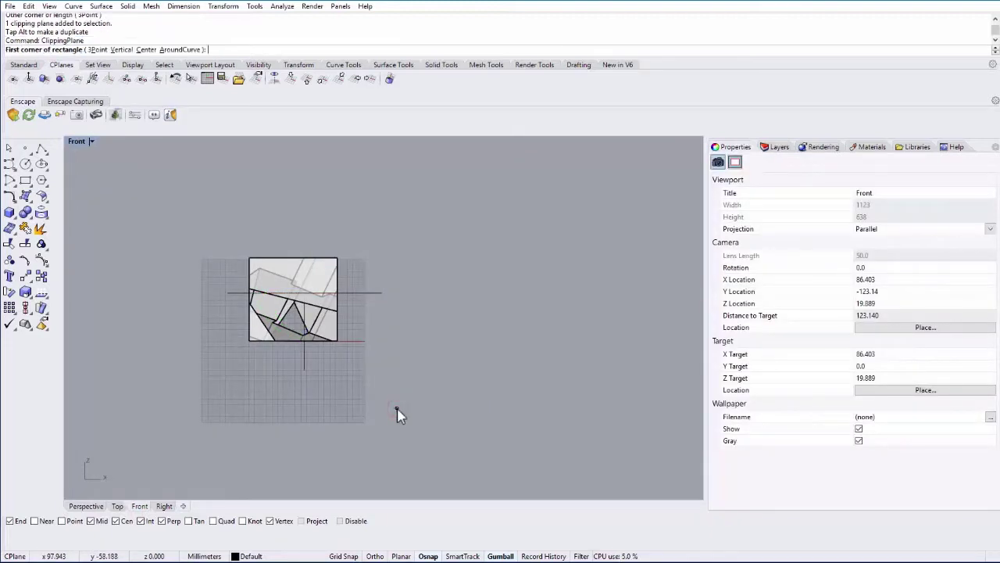
{"action": "left_click", "coordinate": [219, 238]}
{"action": "left_click", "coordinate": [357, 376]}
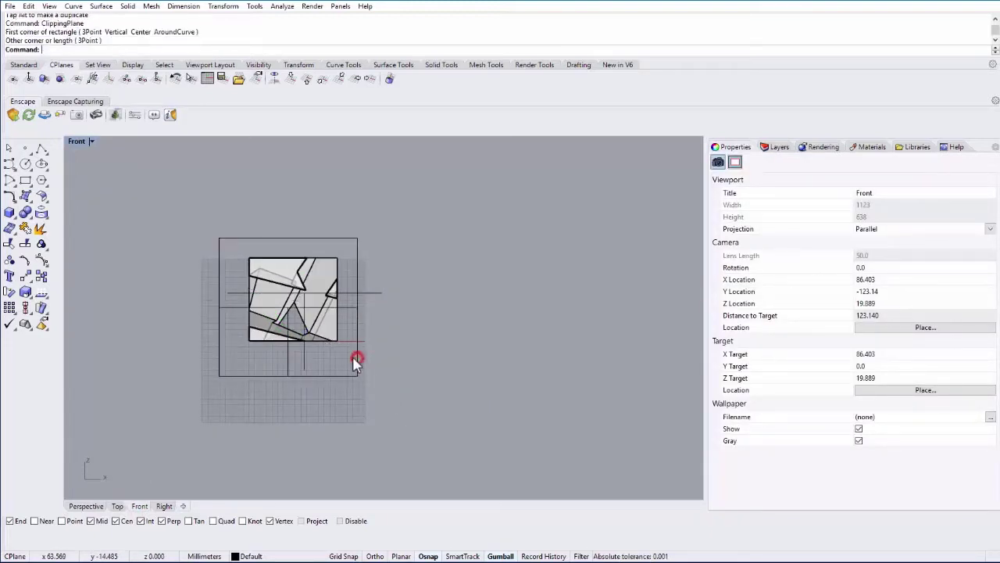
Back in Perspective, select the new vertical clipping plane and shift it slightly.
{"action": "left_click", "coordinate": [91, 507]}
{"action": "right_click_drag", "start_coordinate": [374, 276], "coordinate": [330, 227]}
{"action": "left_click", "coordinate": [327, 236]}
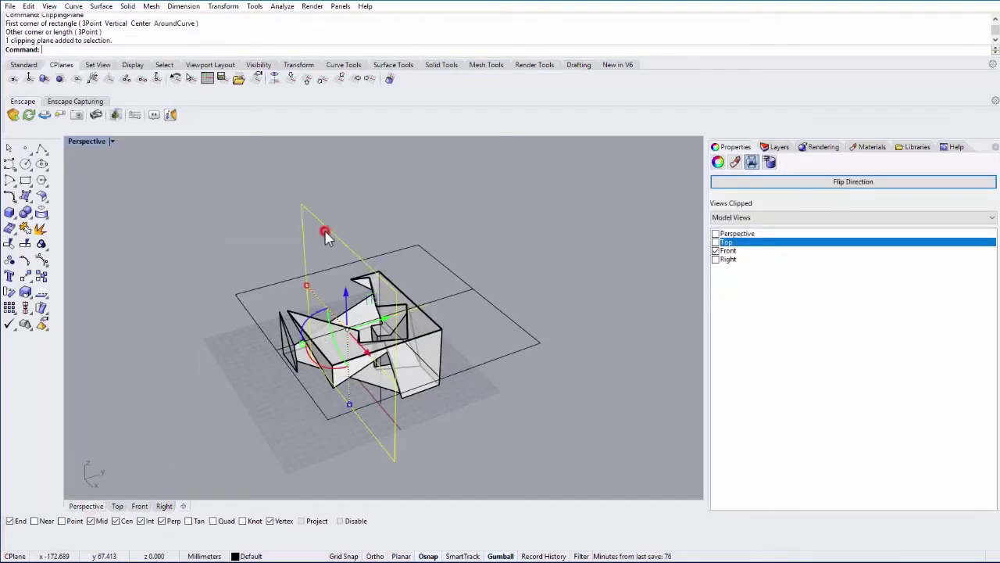
{"action": "right_click_drag", "start_coordinate": [322, 356], "coordinate": [399, 316]}
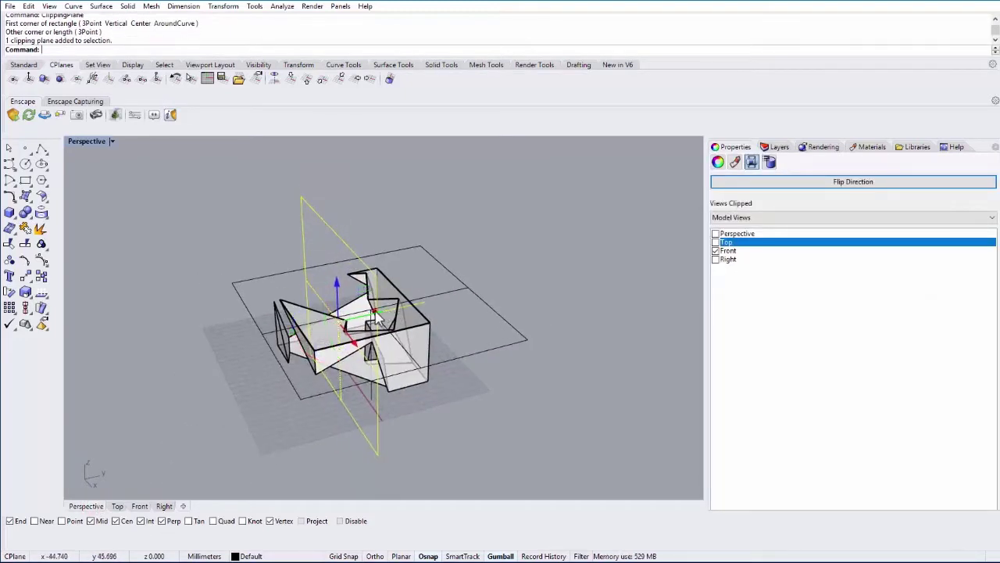
{"action": "left_click_drag", "start_coordinate": [377, 317], "coordinate": [376, 361]}
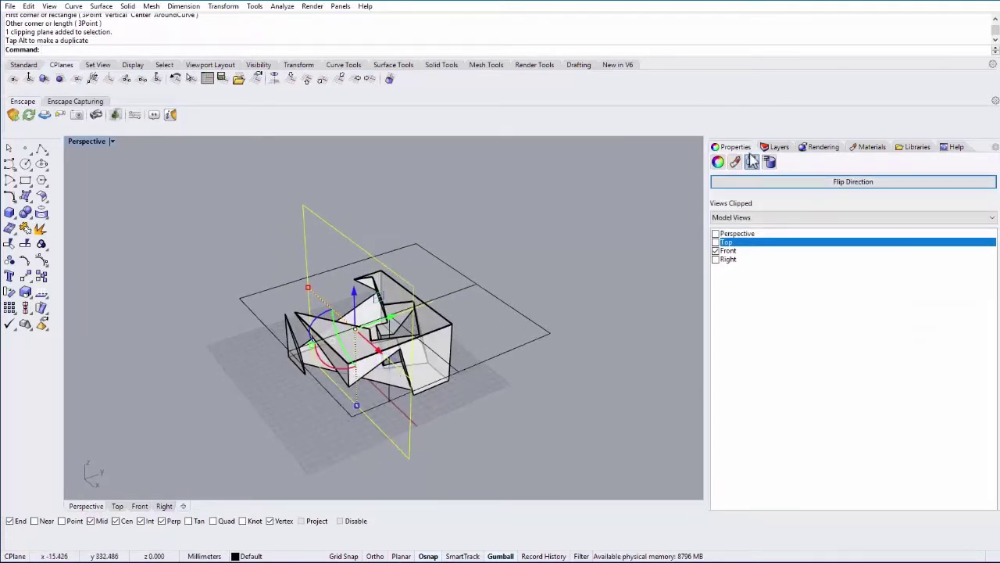
Tick Perspective under Views Clipped so the vertical plane also clips the Perspective view.
{"action": "left_click", "coordinate": [717, 161]}
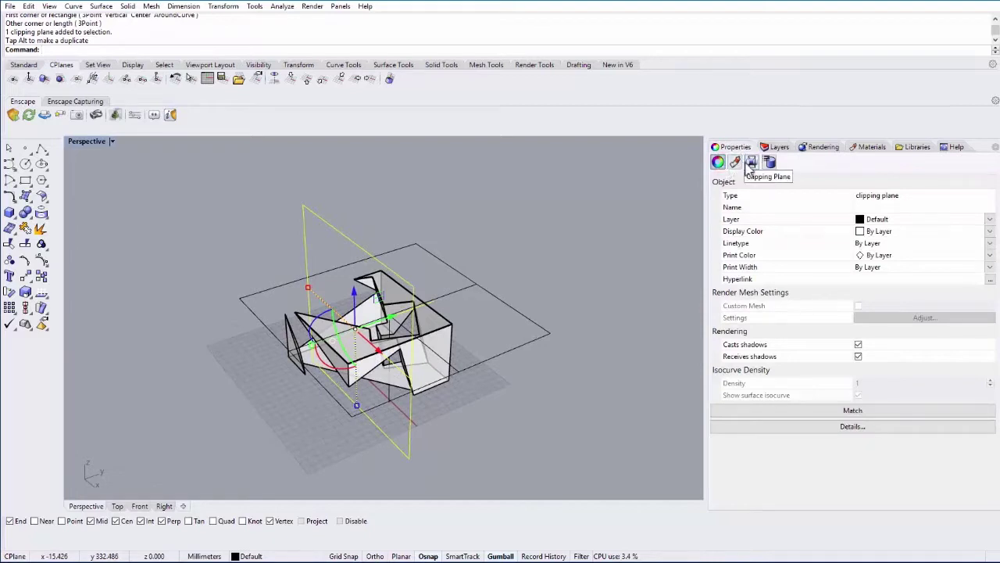
{"action": "left_click", "coordinate": [331, 235]}
{"action": "left_click", "coordinate": [351, 238]}
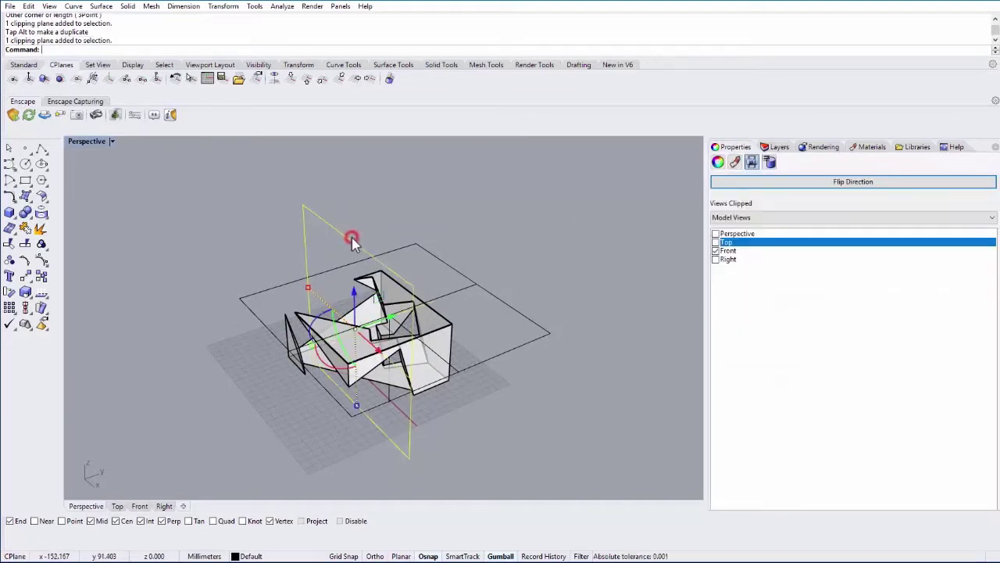
{"action": "left_click", "coordinate": [717, 234]}
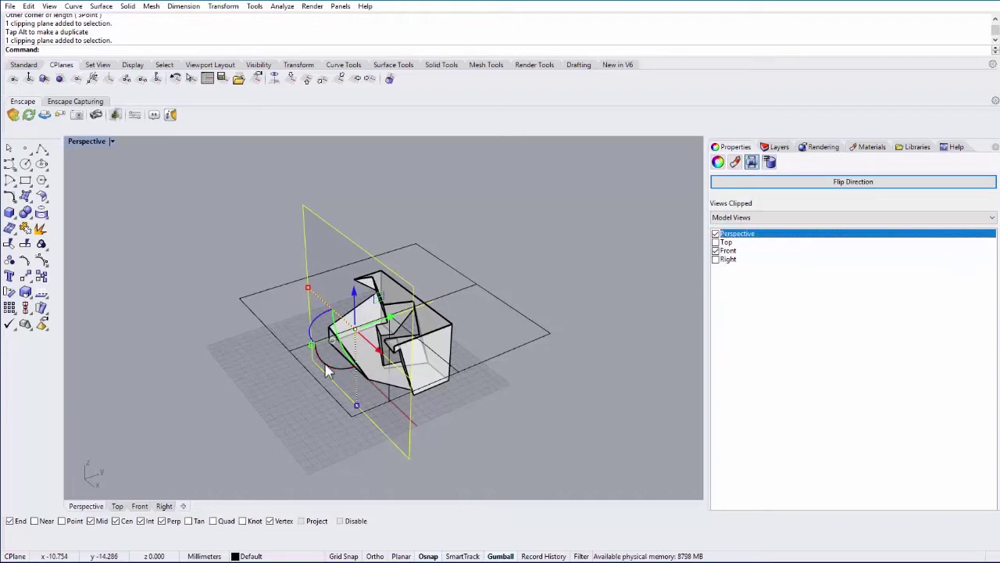
{"action": "right_click_drag", "start_coordinate": [328, 368], "coordinate": [326, 363]}
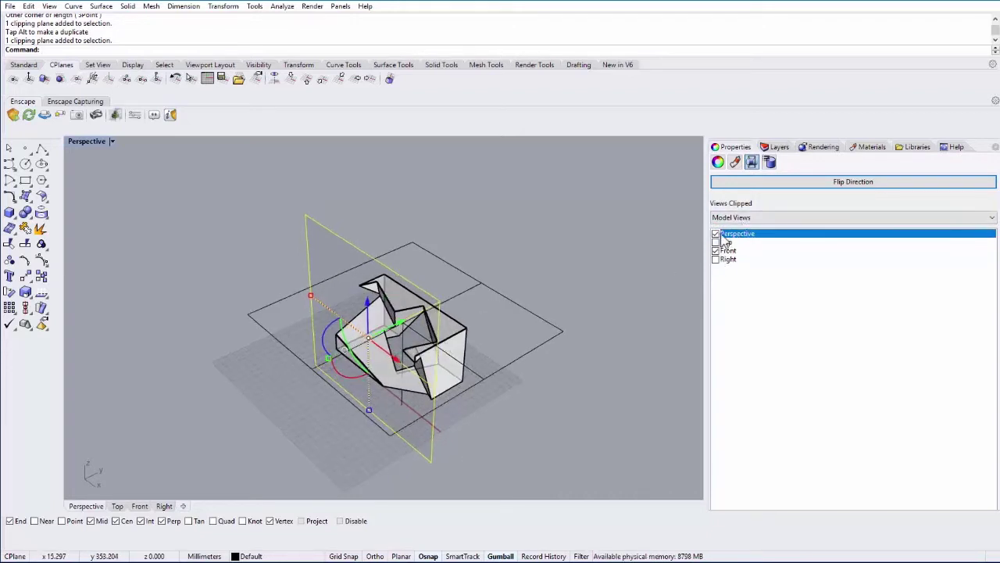
Set the vertical clipping plane's display color to Red.
{"action": "left_click", "coordinate": [717, 162]}
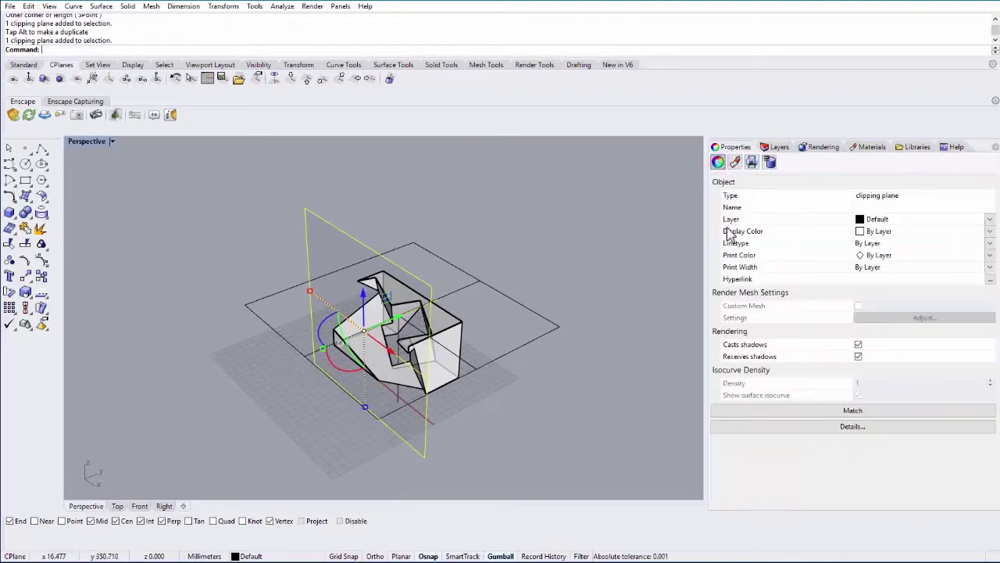
{"action": "left_click", "coordinate": [990, 232]}
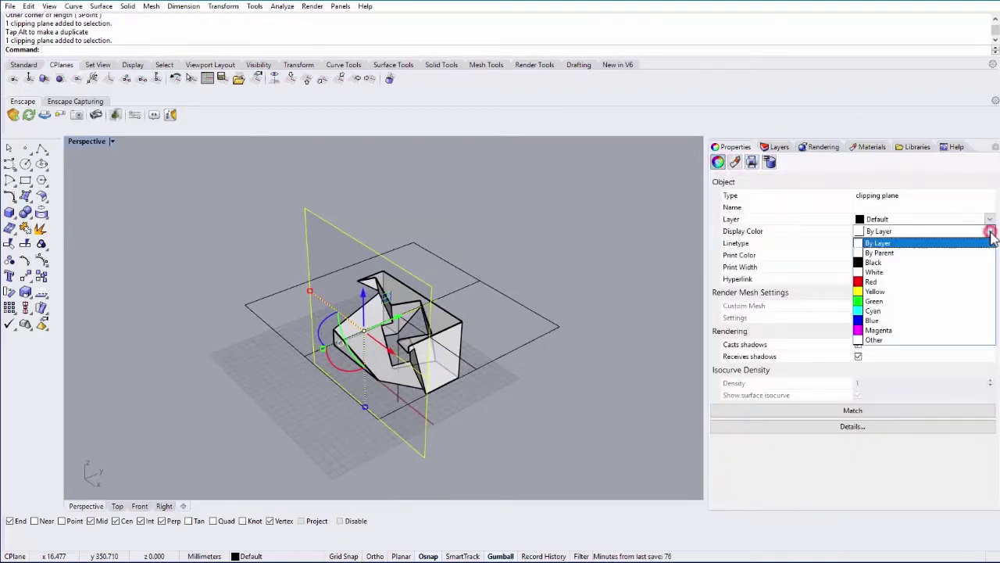
{"action": "left_click", "coordinate": [888, 282]}
{"action": "right_click_drag", "start_coordinate": [483, 380], "coordinate": [410, 382]}
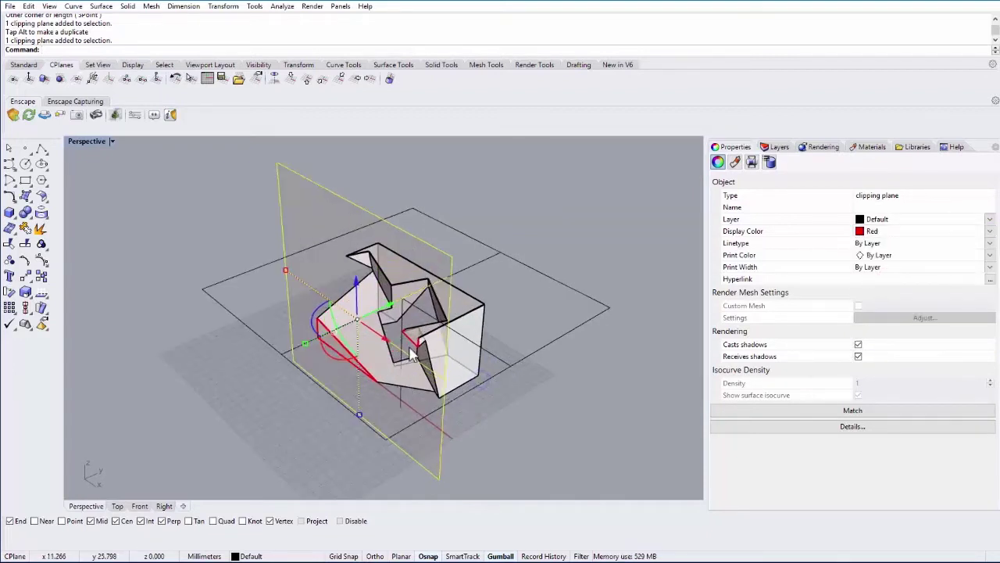
{"action": "key", "text": "Escape"}
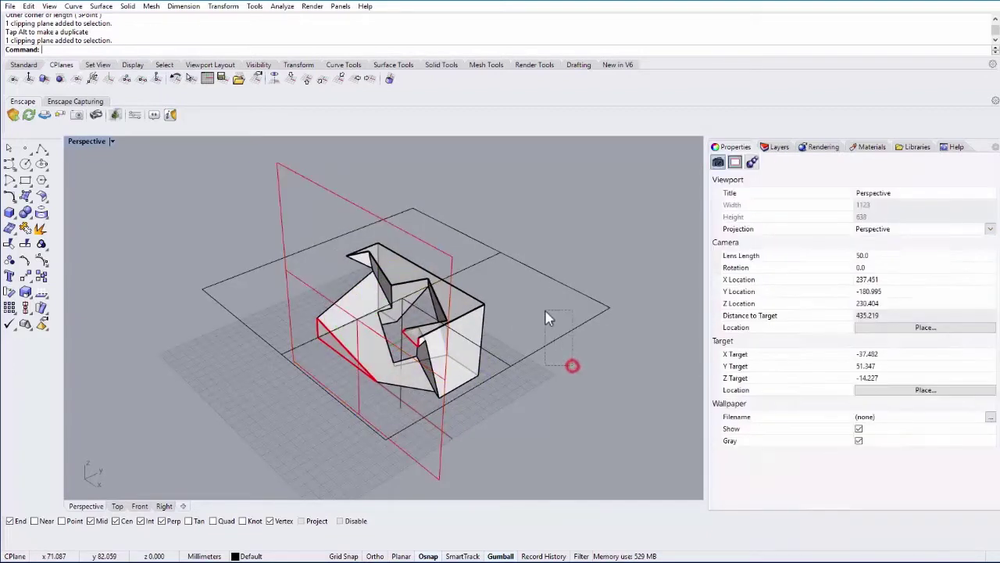
Set the horizontal clipping plane's display color to Red as well.
{"action": "left_click", "coordinate": [574, 364]}
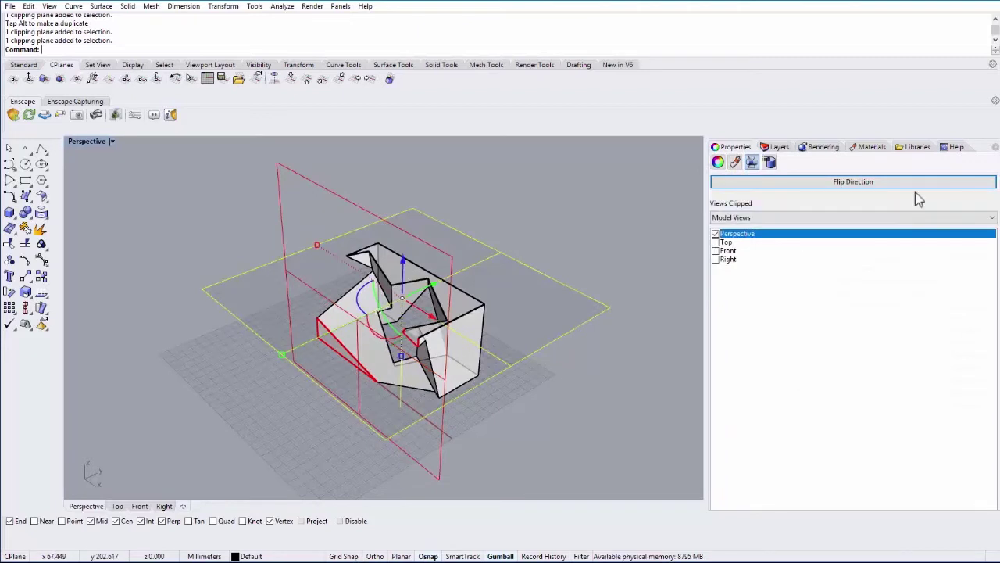
{"action": "left_click", "coordinate": [719, 161]}
{"action": "left_click", "coordinate": [988, 232]}
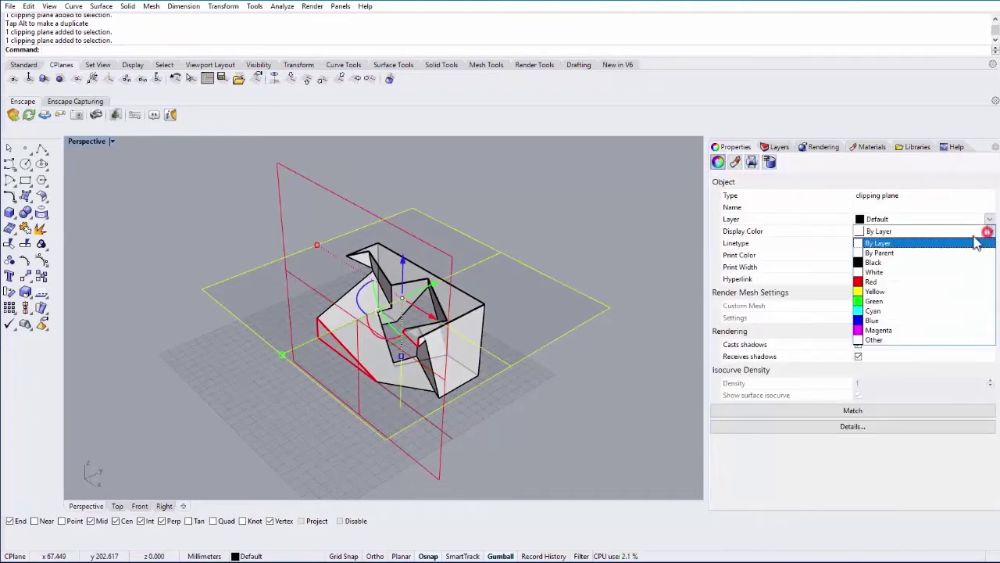
{"action": "left_click", "coordinate": [873, 281]}
{"action": "right_click_drag", "start_coordinate": [461, 350], "coordinate": [504, 359]}
{"action": "left_click", "coordinate": [551, 394]}
{"action": "left_click", "coordinate": [373, 206]}
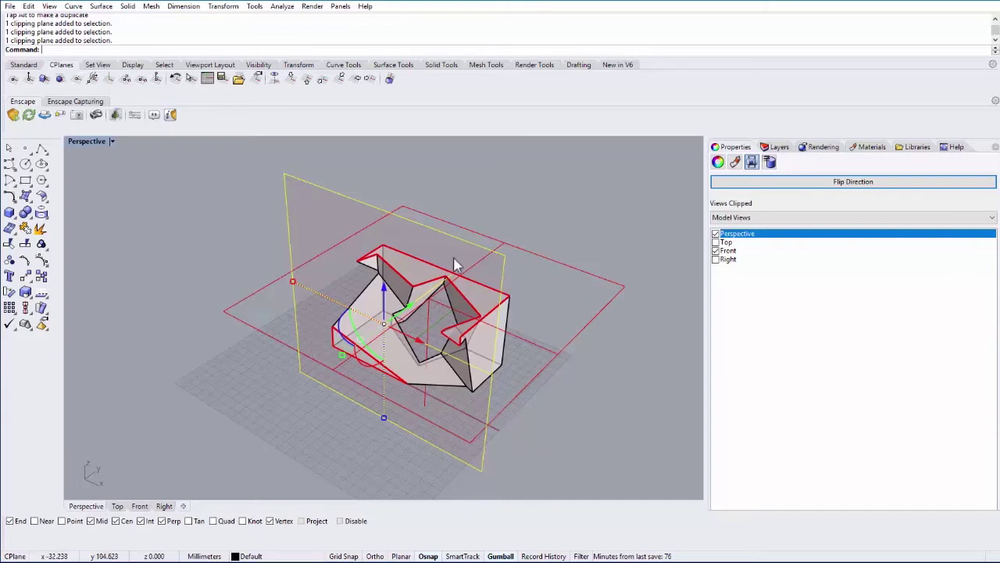
Select both clipping planes and drag them off the box with the gumball.
{"action": "left_click", "coordinate": [484, 239], "text": "shift"}
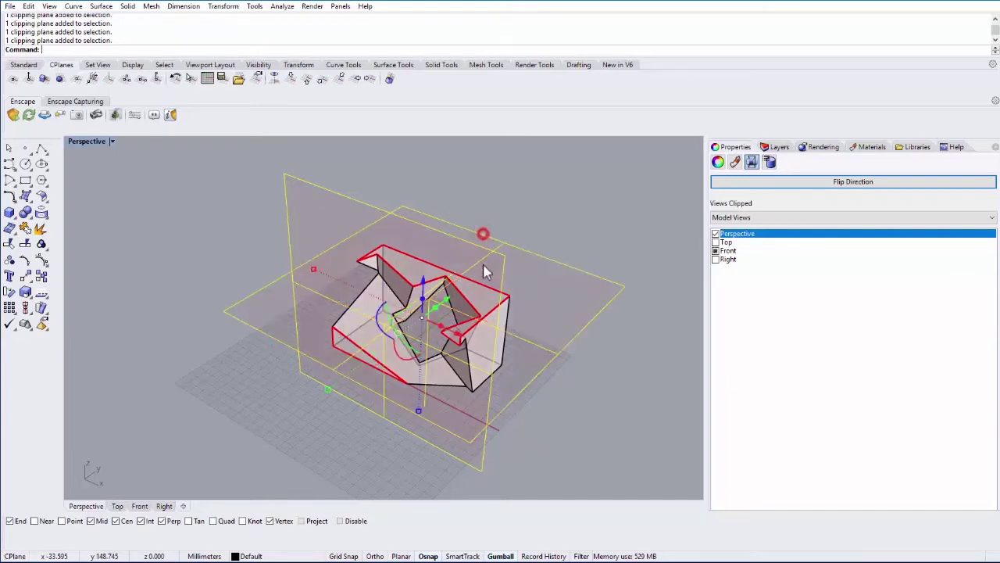
{"action": "left_click_drag", "start_coordinate": [457, 335], "coordinate": [139, 188]}
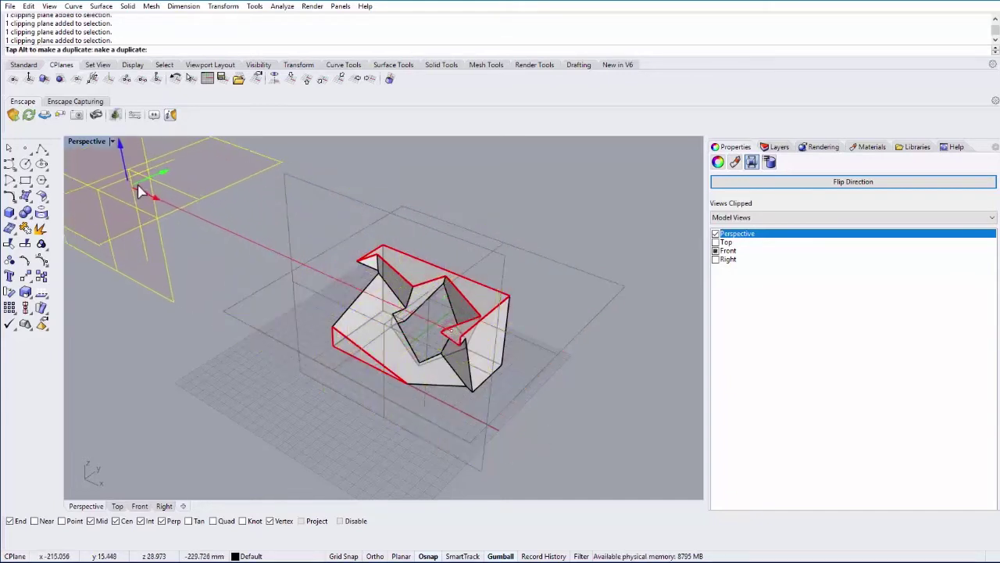
{"action": "left_click", "coordinate": [481, 189]}
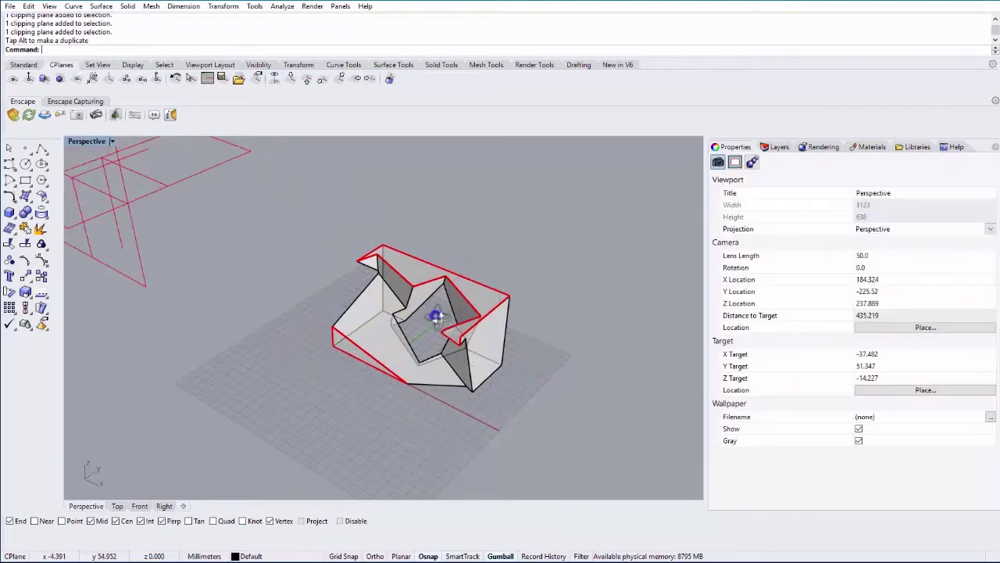
{"action": "scroll", "coordinate": [437, 335], "scroll_direction": "up", "scroll_amount": 2}
{"action": "right_click_drag", "start_coordinate": [437, 332], "coordinate": [473, 364]}
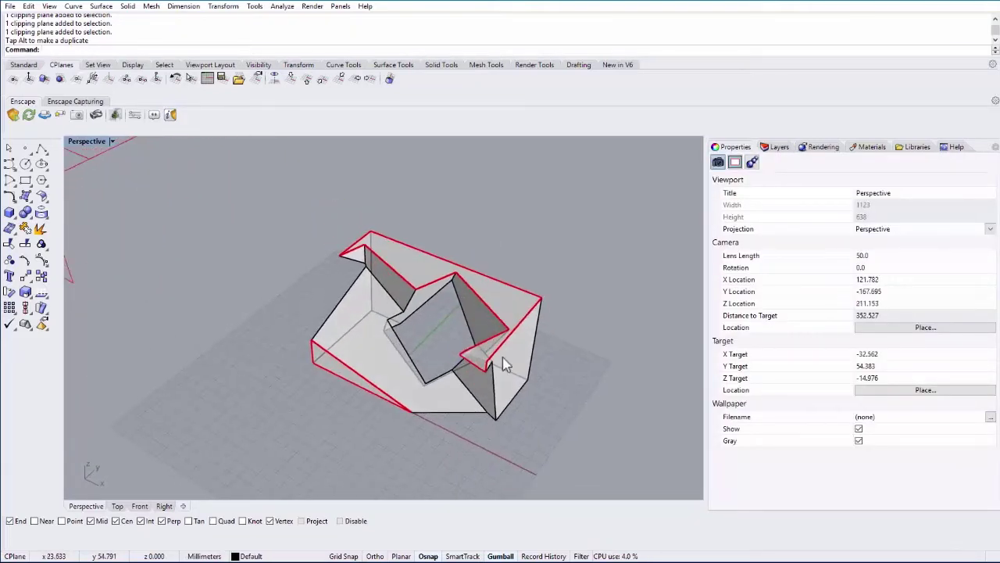
Switch the Perspective view to the Arctic display mode.
{"action": "scroll", "coordinate": [477, 373], "scroll_direction": "up", "scroll_amount": 2}
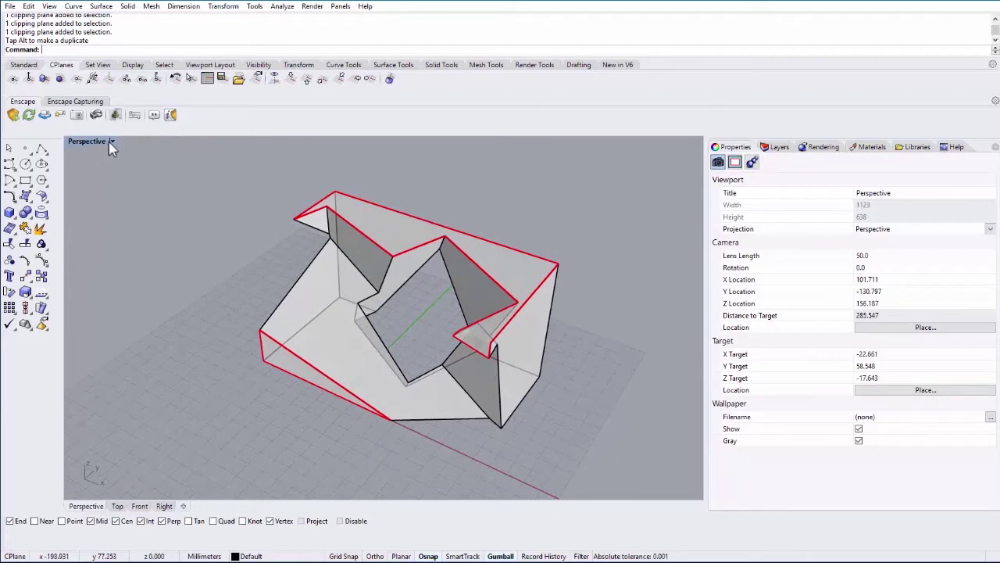
{"action": "left_click", "coordinate": [110, 142]}
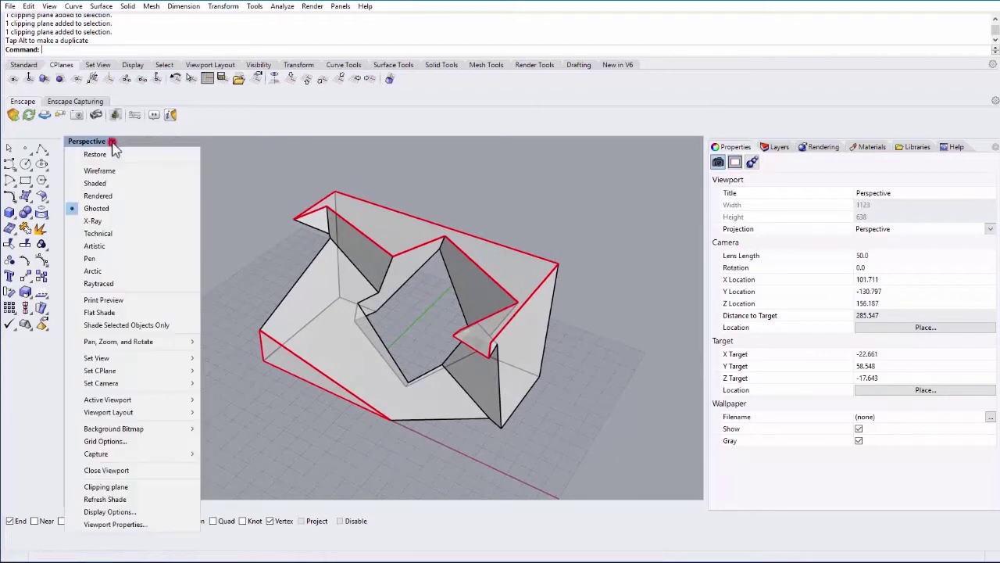
{"action": "left_click", "coordinate": [104, 271]}
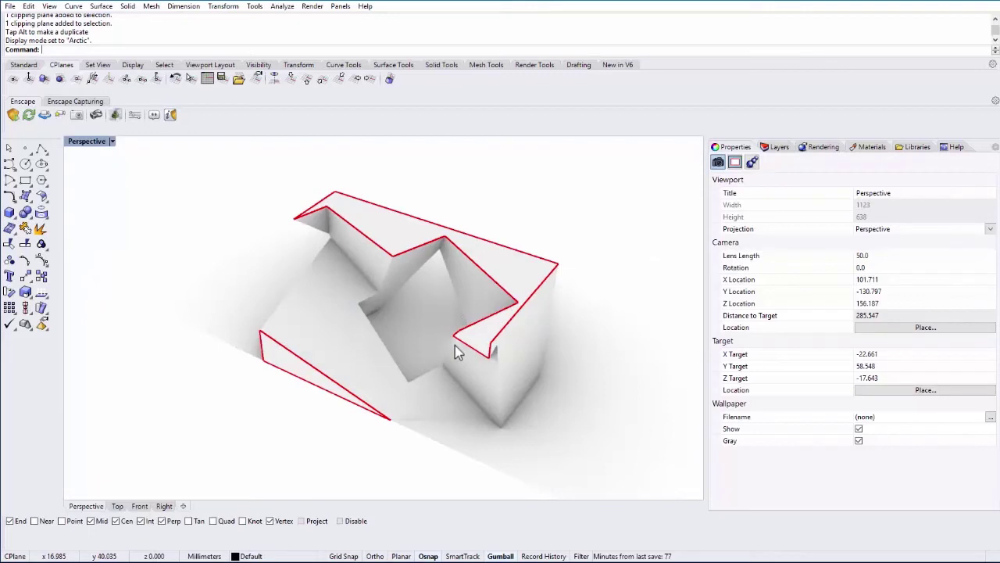
{"action": "right_click_drag", "start_coordinate": [476, 339], "coordinate": [504, 297]}
Return Perspective to Ghosted display and delete both clipping planes.
{"action": "left_click", "coordinate": [112, 141]}
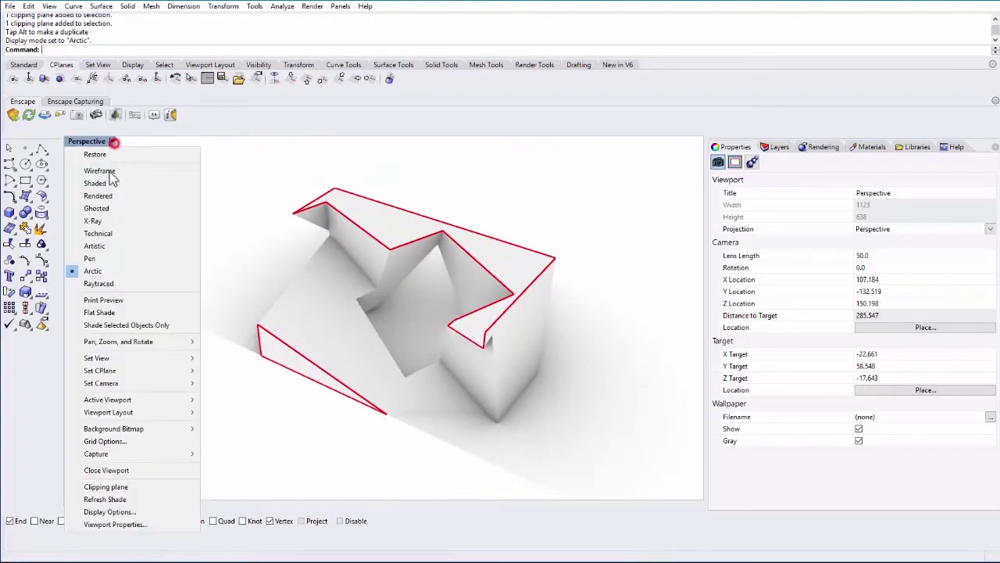
{"action": "left_click", "coordinate": [97, 207]}
{"action": "scroll", "coordinate": [227, 238], "scroll_direction": "down", "scroll_amount": 5}
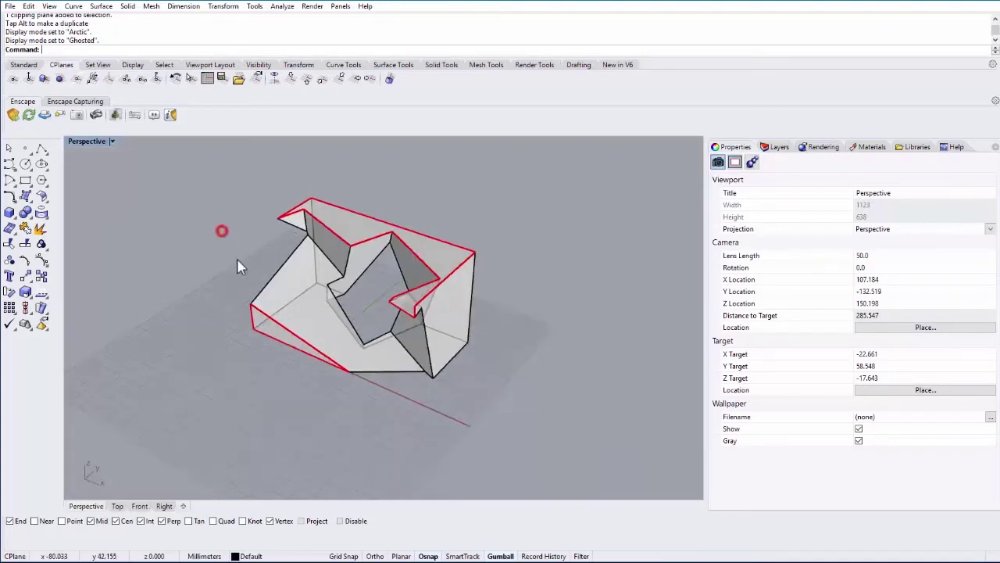
{"action": "left_click", "coordinate": [164, 256]}
{"action": "key", "text": "Delete"}
{"action": "right_click_drag", "start_coordinate": [260, 259], "coordinate": [282, 299]}
{"action": "scroll", "coordinate": [282, 299], "scroll_direction": "up", "scroll_amount": 3}
{"action": "right_click_drag", "start_coordinate": [357, 289], "coordinate": [360, 289]}
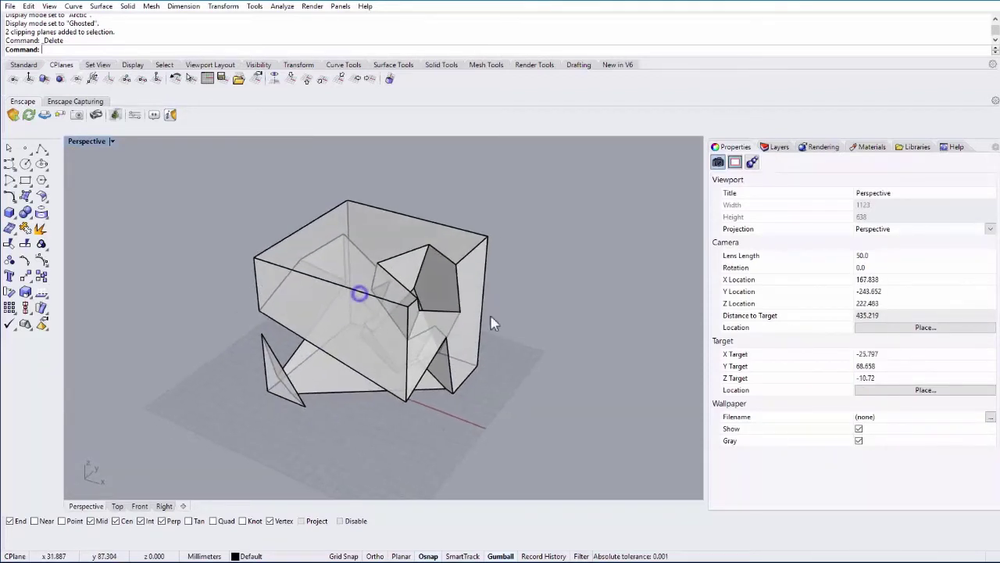
Contour the box vertically from a base point, accepting 2.000 spacing for 77 curves.
{"action": "left_click", "coordinate": [478, 318]}
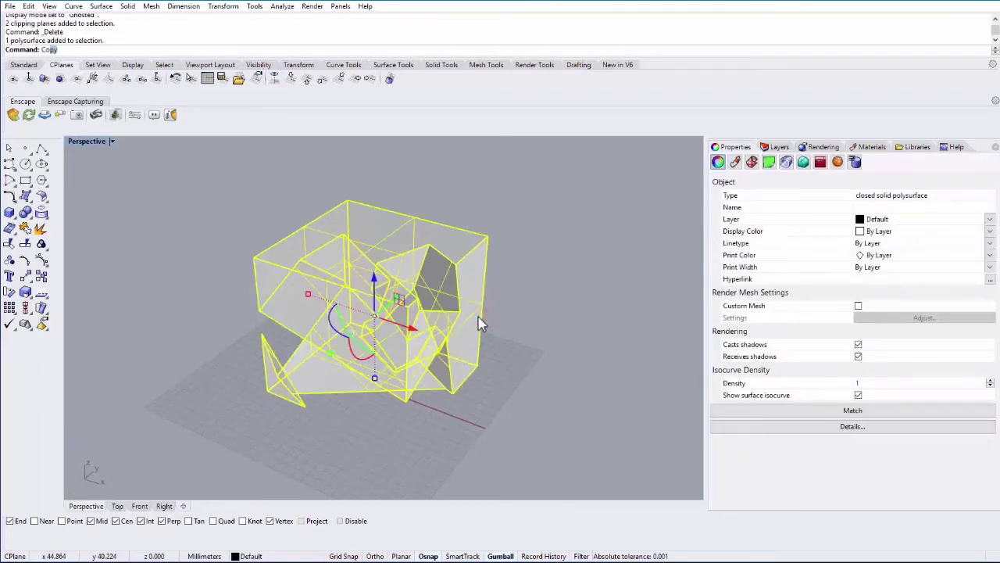
{"action": "key", "text": "Return"}
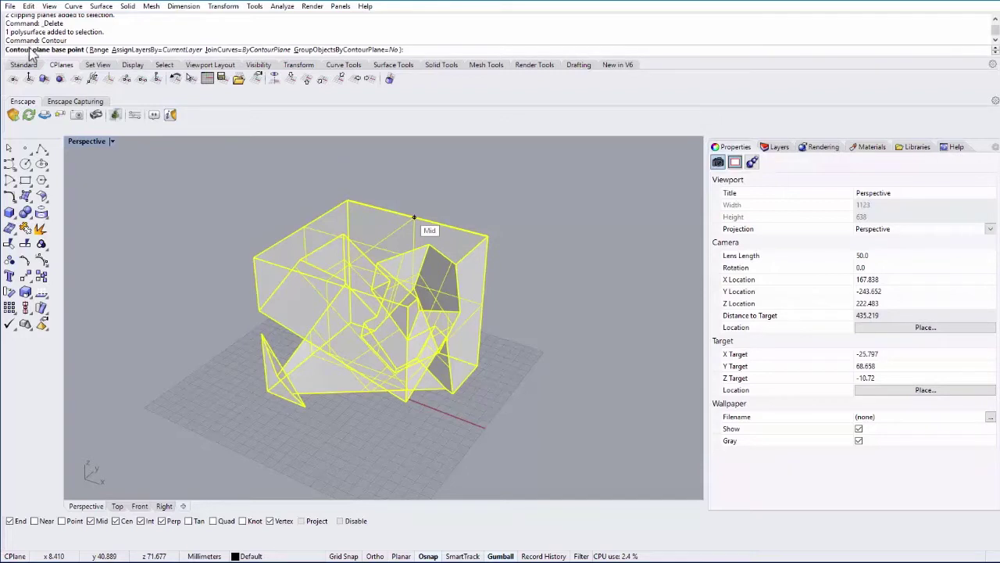
{"action": "left_click", "coordinate": [476, 364]}
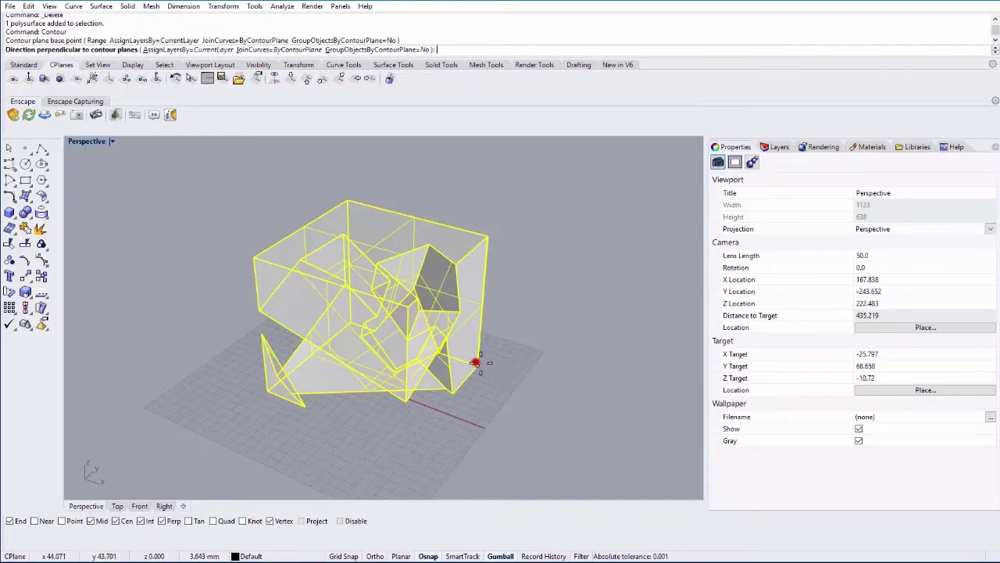
{"action": "left_click", "coordinate": [489, 237]}
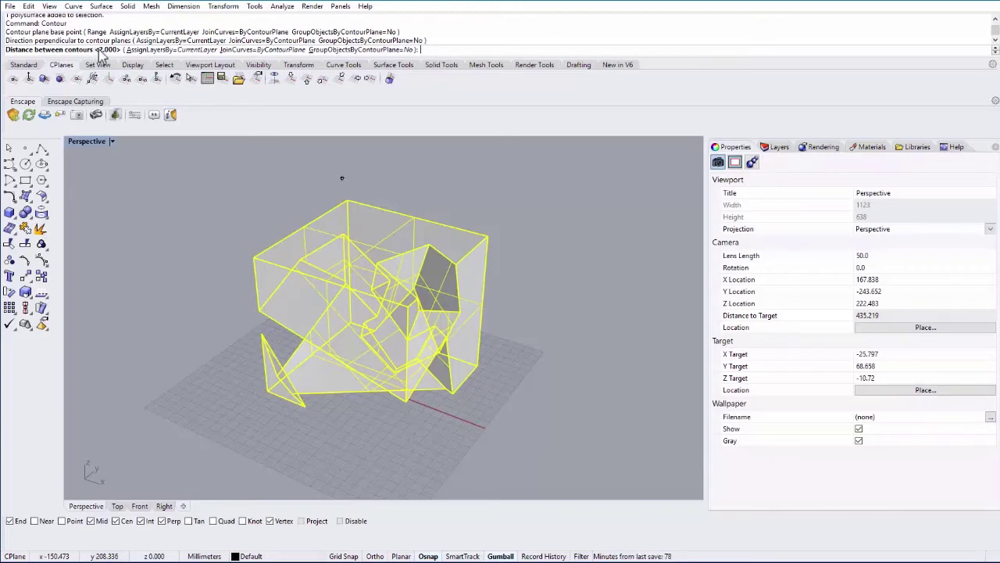
{"action": "key", "text": "Return"}
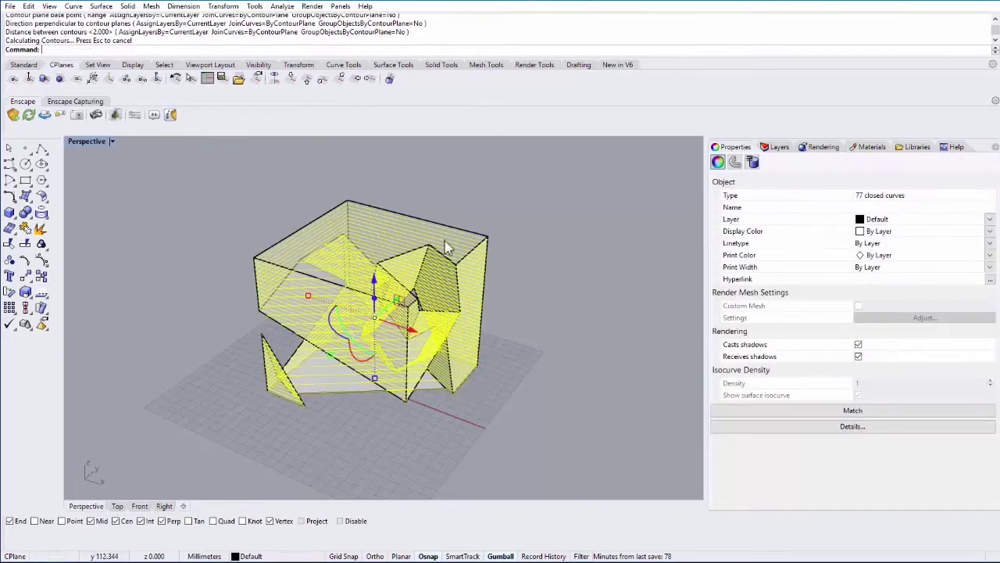
Move the contour stack to the left of the box and pick one curve from it.
{"action": "left_click_drag", "start_coordinate": [412, 336], "coordinate": [194, 266]}
{"action": "key", "text": "Escape"}
{"action": "right_click_drag", "start_coordinate": [197, 270], "coordinate": [208, 212]}
{"action": "left_click", "coordinate": [214, 211]}
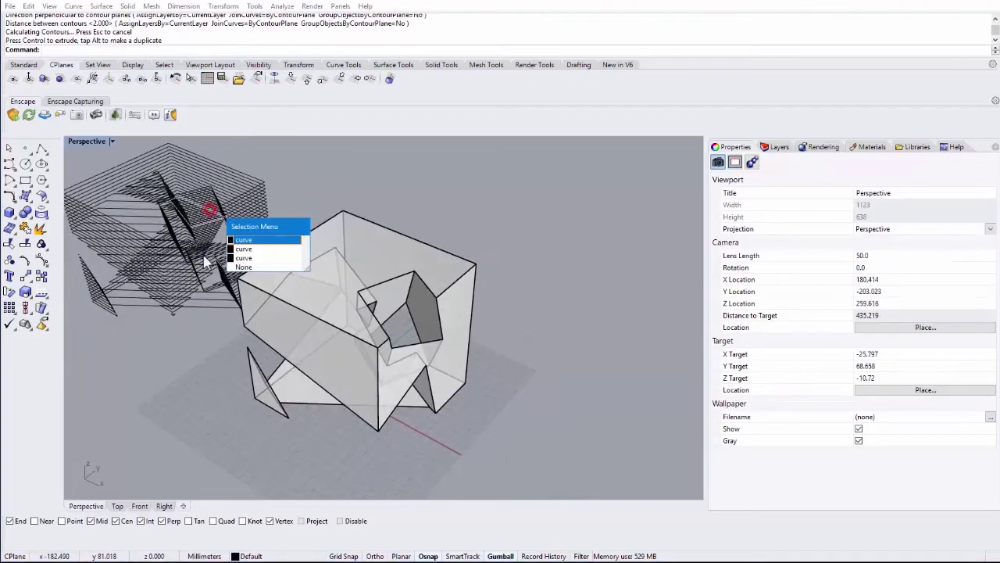
{"action": "left_click", "coordinate": [254, 249]}
{"action": "right_click_drag", "start_coordinate": [301, 193], "coordinate": [273, 304]}
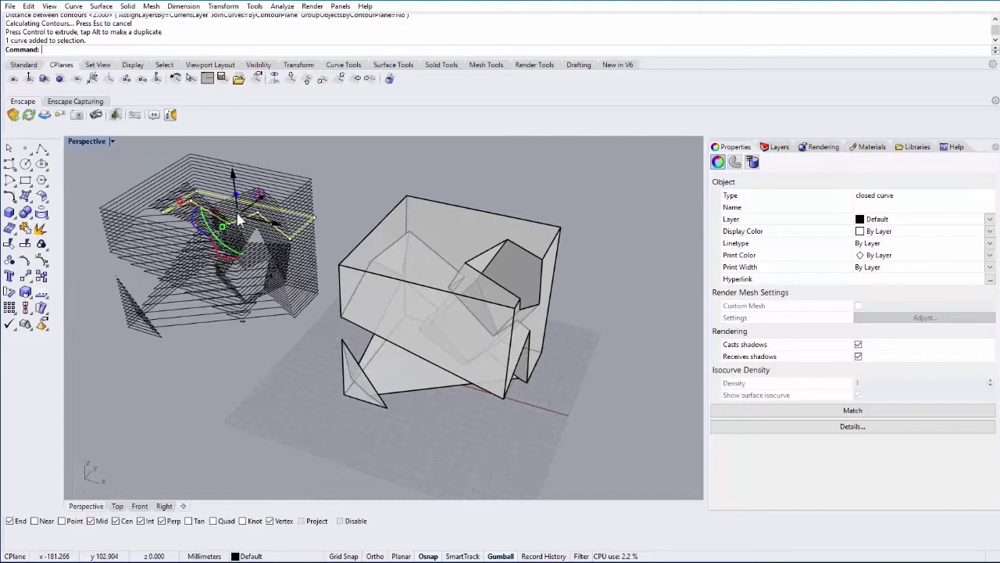
Delete all the contour curves, including the last remaining one.
{"action": "left_click", "coordinate": [308, 330]}
{"action": "key", "text": "ctrl+a"}
{"action": "key", "text": "Delete"}
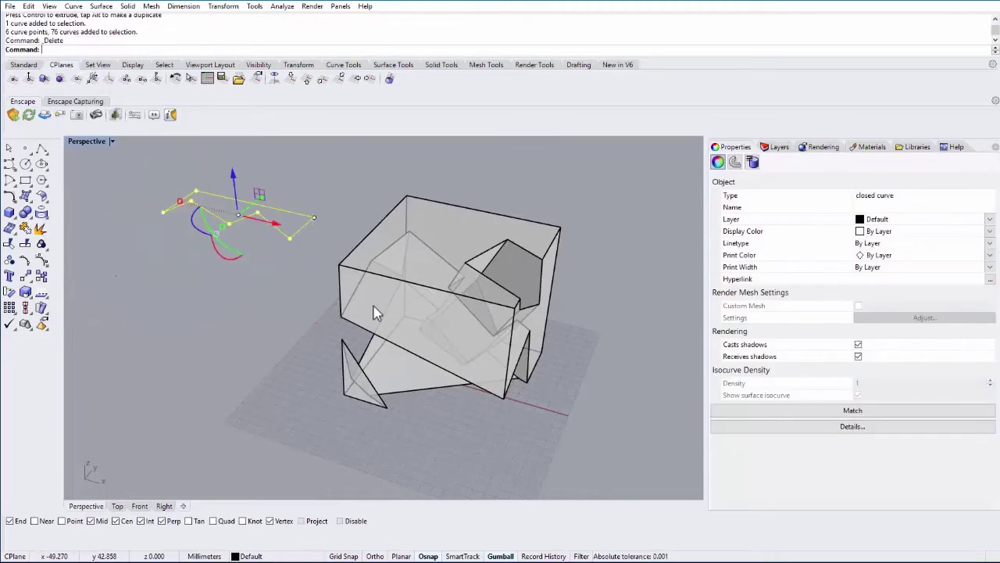
{"action": "scroll", "coordinate": [376, 313], "scroll_direction": "down", "scroll_amount": 3}
{"action": "left_click", "coordinate": [322, 317]}
{"action": "left_click", "coordinate": [338, 257]}
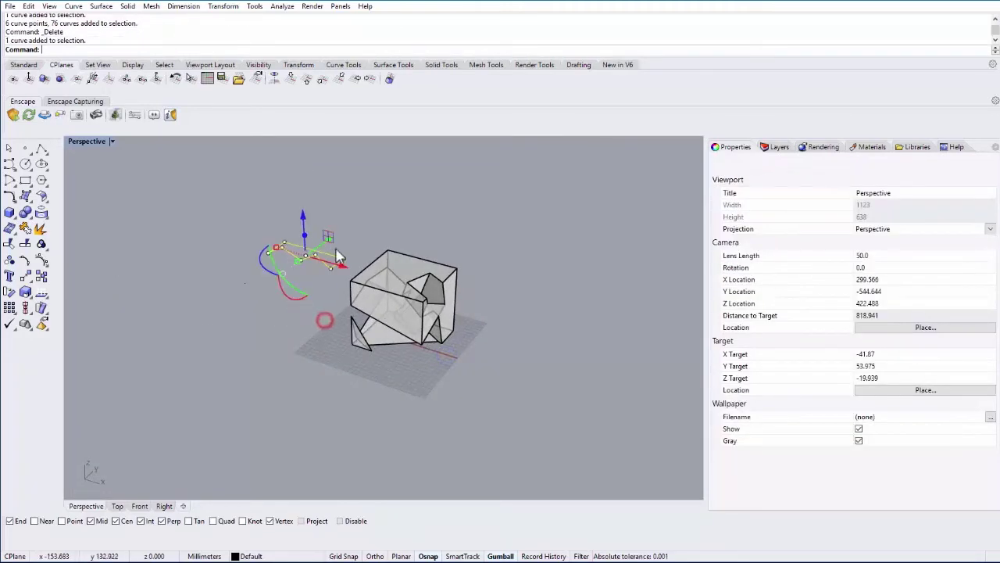
{"action": "key", "text": "Delete"}
{"action": "scroll", "coordinate": [384, 364], "scroll_direction": "up", "scroll_amount": 2}
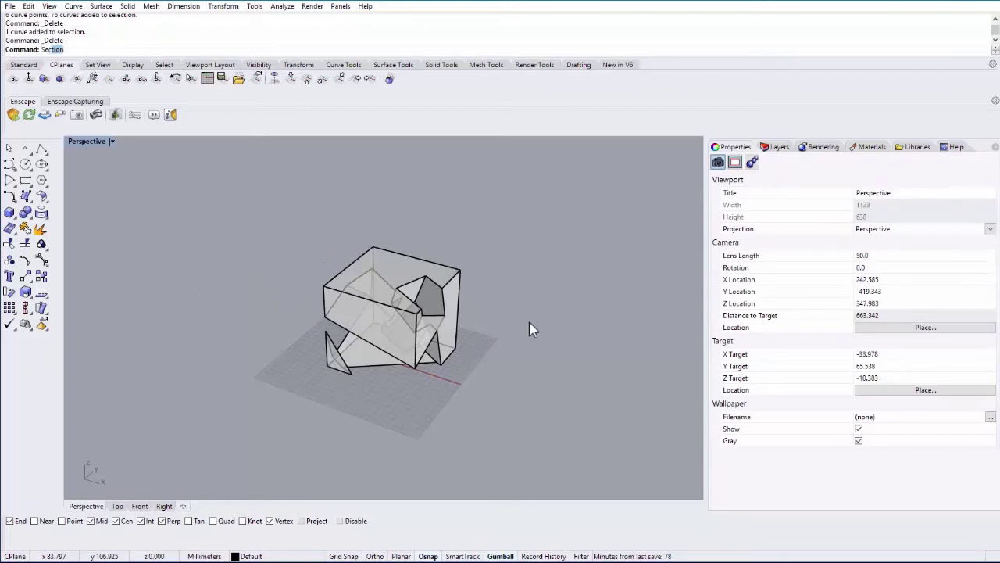
Cut section curves through the box along a line drawn across it.
{"action": "key", "text": "Return"}
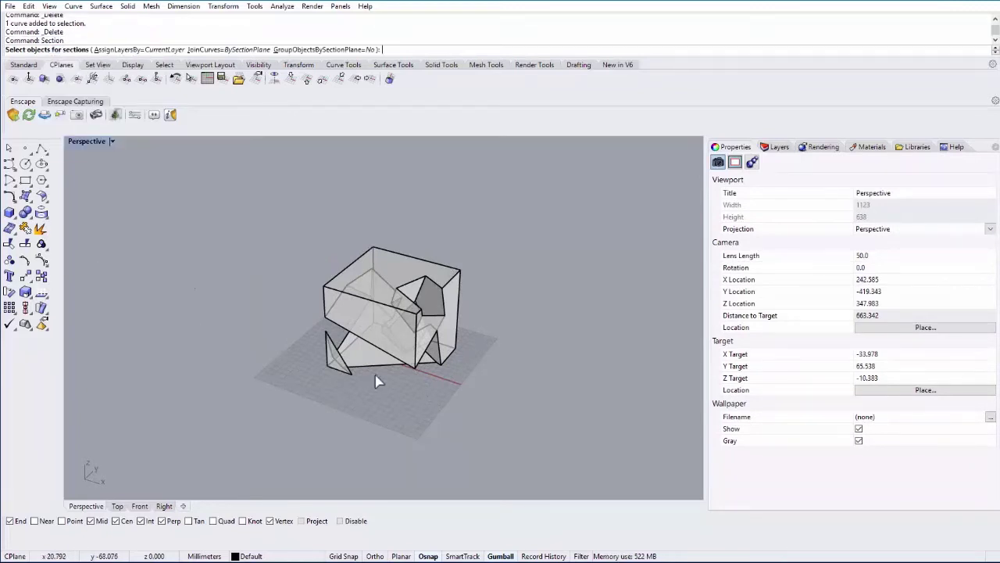
{"action": "left_click_drag", "start_coordinate": [283, 217], "coordinate": [534, 415]}
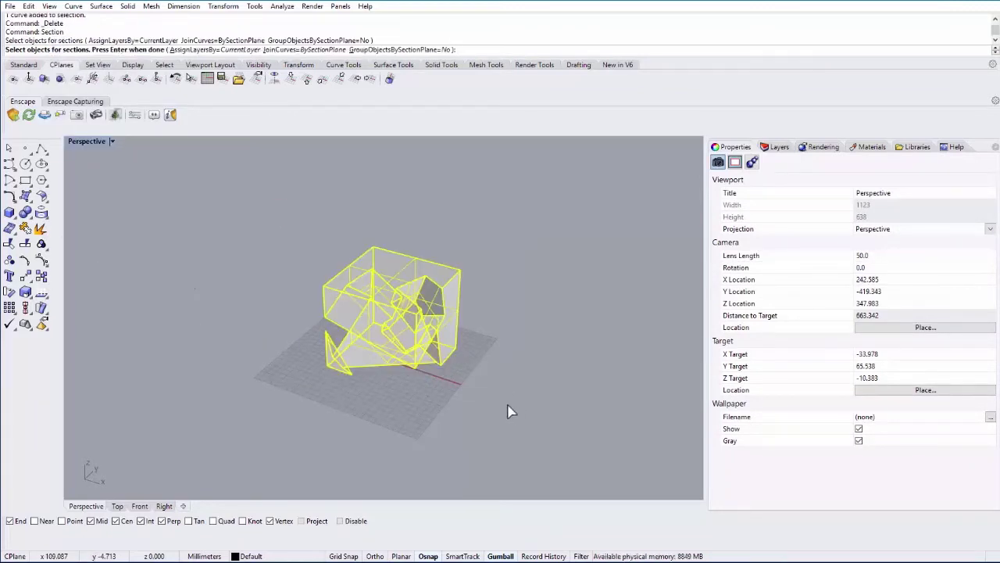
{"action": "key", "text": "Return"}
{"action": "right_click_drag", "start_coordinate": [179, 161], "coordinate": [199, 274]}
{"action": "left_click", "coordinate": [342, 380]}
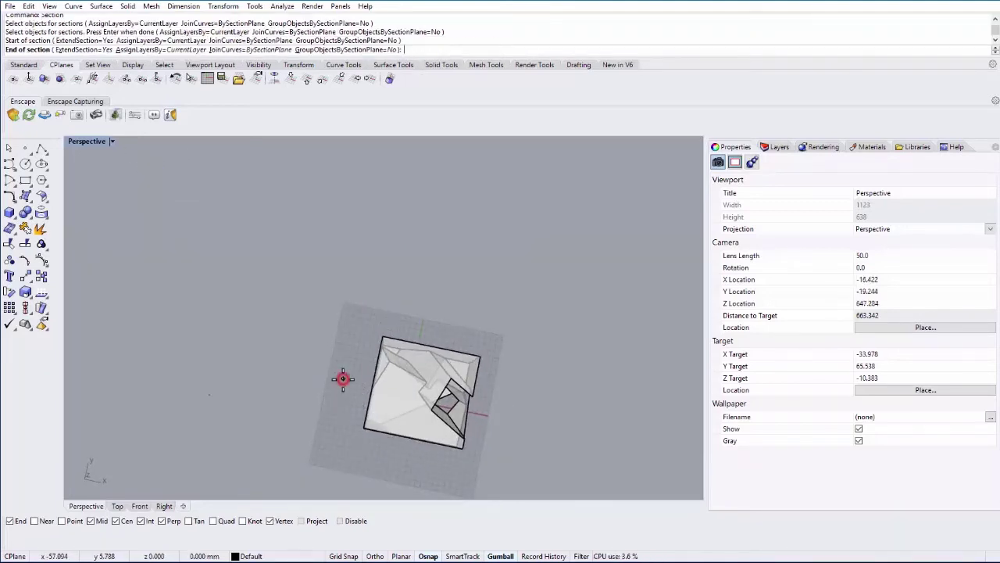
{"action": "left_click", "coordinate": [503, 408]}
{"action": "right_click_drag", "start_coordinate": [502, 408], "coordinate": [397, 344]}
{"action": "key", "text": "Return"}
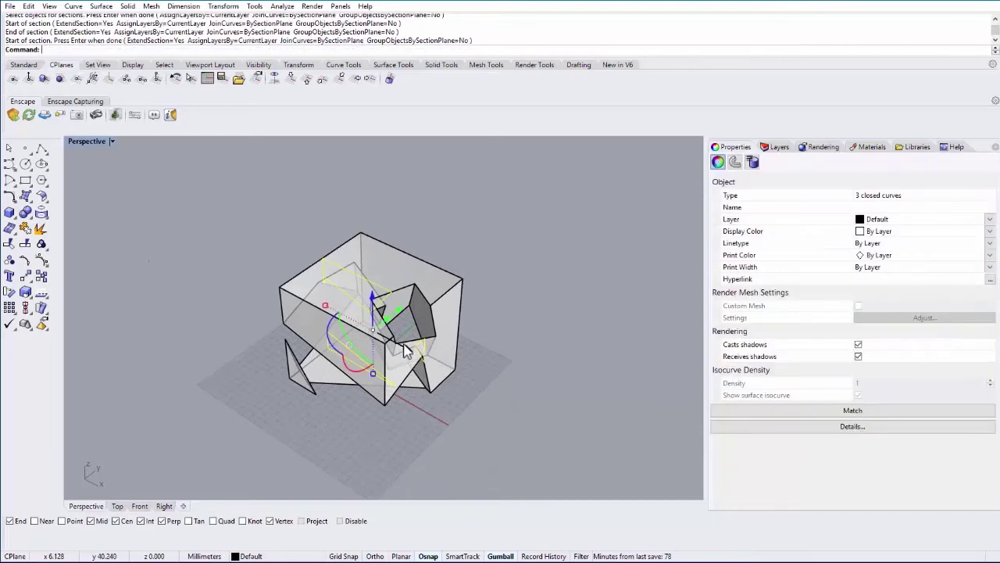
Move the section curves out of the box, then select and delete them.
{"action": "left_click_drag", "start_coordinate": [397, 351], "coordinate": [258, 329]}
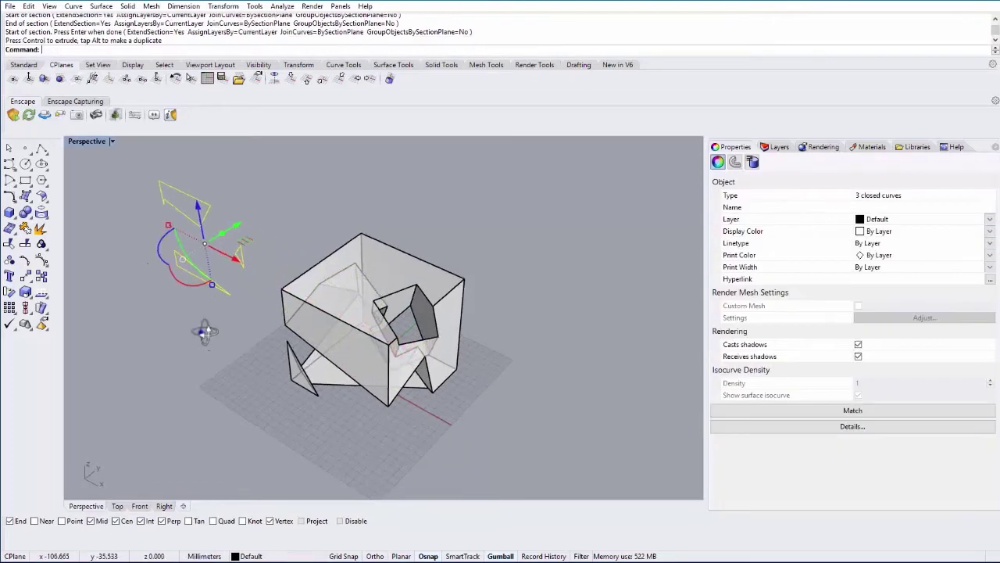
{"action": "right_click_drag", "start_coordinate": [206, 331], "coordinate": [285, 348]}
{"action": "left_click_drag", "start_coordinate": [285, 348], "coordinate": [128, 223]}
{"action": "right_click_drag", "start_coordinate": [127, 223], "coordinate": [190, 229]}
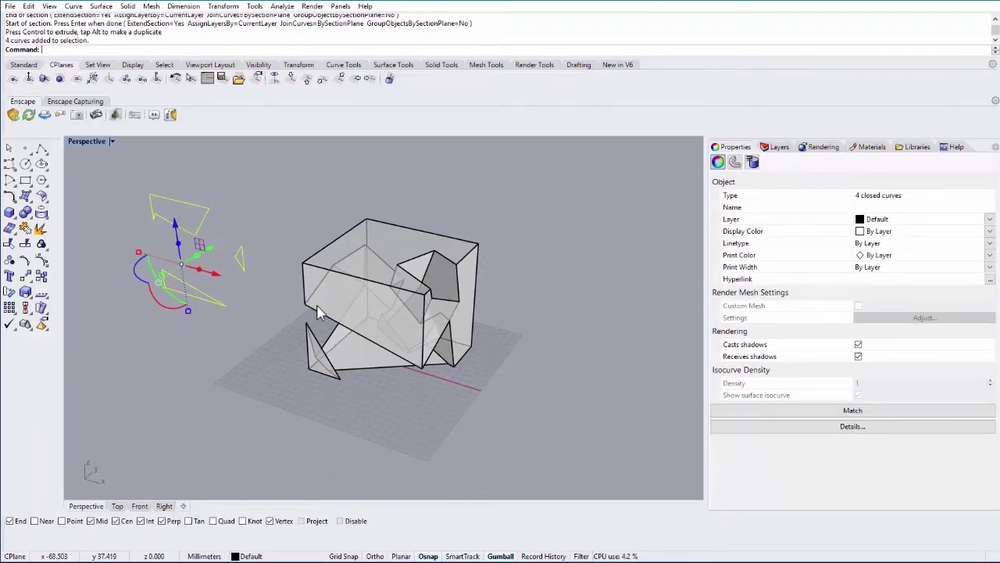
{"action": "key", "text": "Delete"}
{"action": "scroll", "coordinate": [422, 306], "scroll_direction": "up", "scroll_amount": 3}
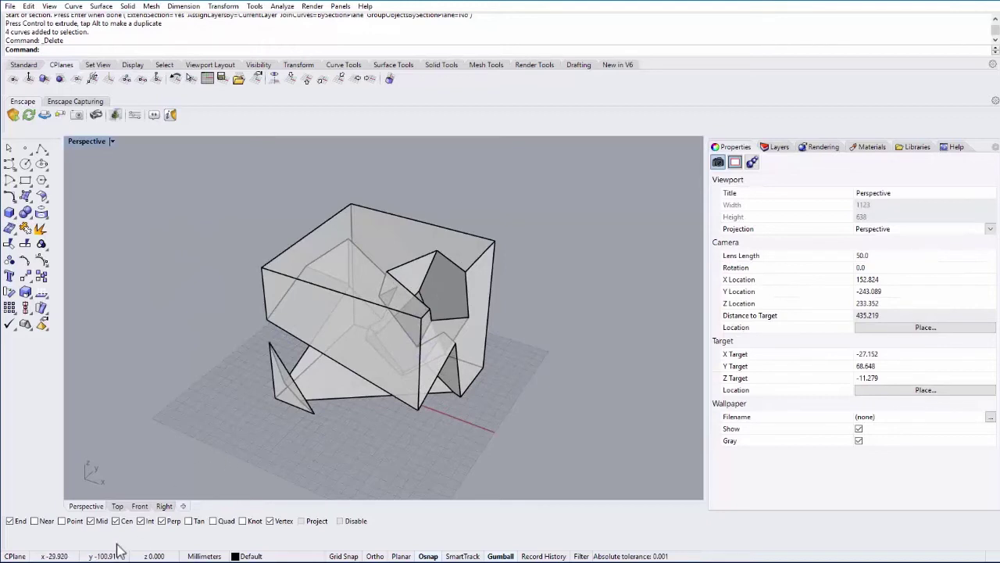
In the Front view, draw a horizontal line across the box and select it.
{"action": "left_click", "coordinate": [139, 505]}
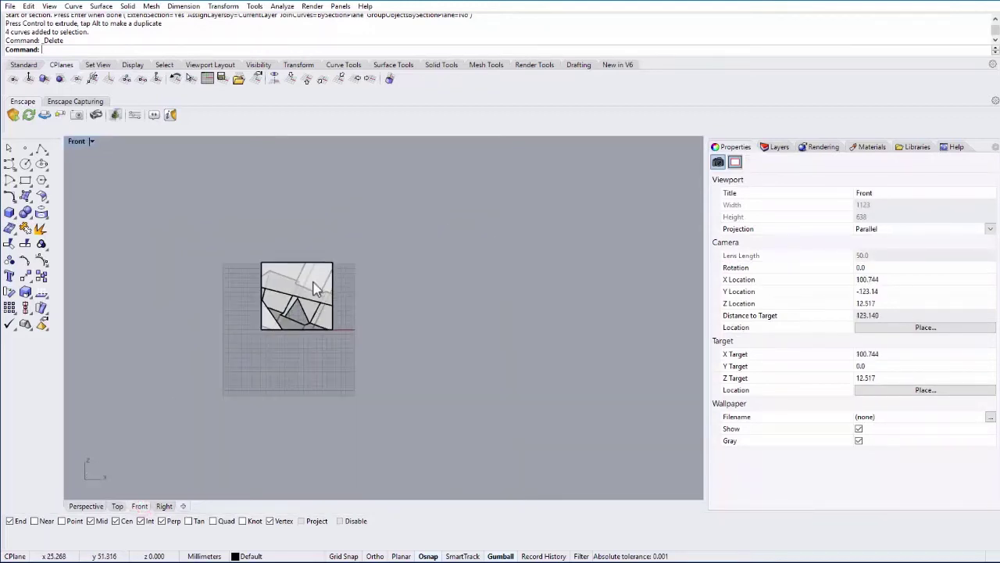
{"action": "key", "text": "Return"}
{"action": "scroll", "coordinate": [278, 285], "scroll_direction": "up", "scroll_amount": 3}
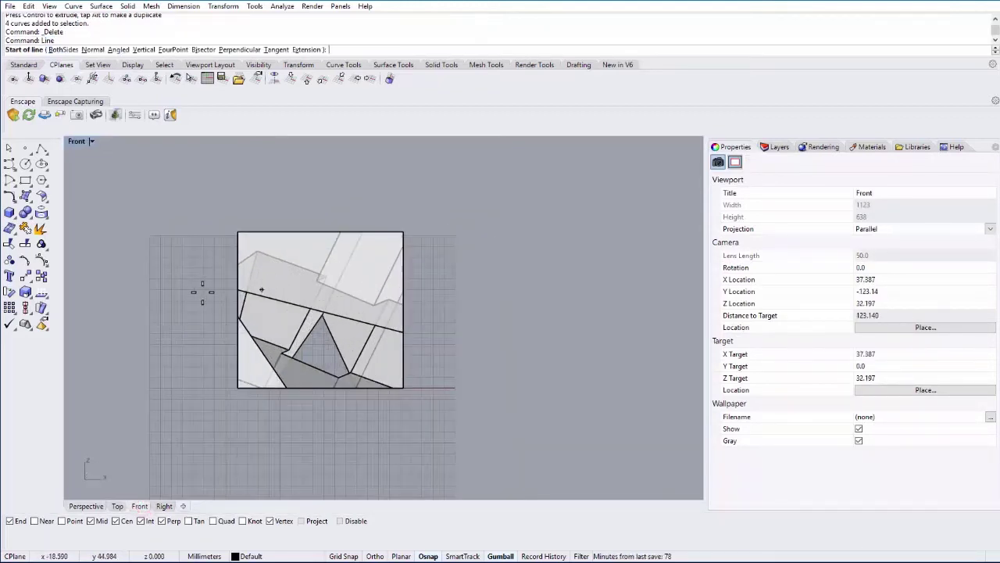
{"action": "left_click", "coordinate": [186, 294]}
{"action": "left_click", "coordinate": [504, 294]}
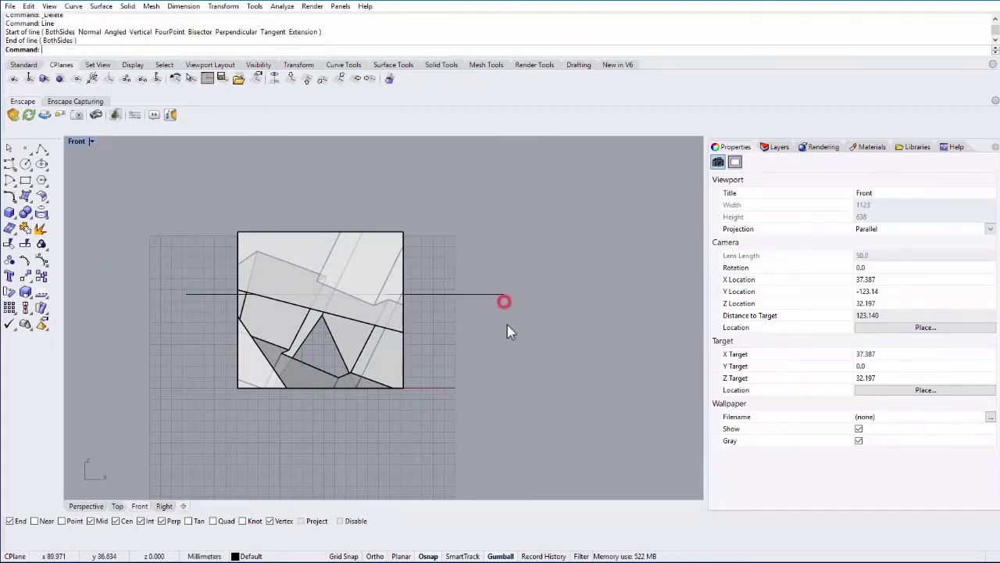
{"action": "left_click_drag", "start_coordinate": [510, 354], "coordinate": [471, 278]}
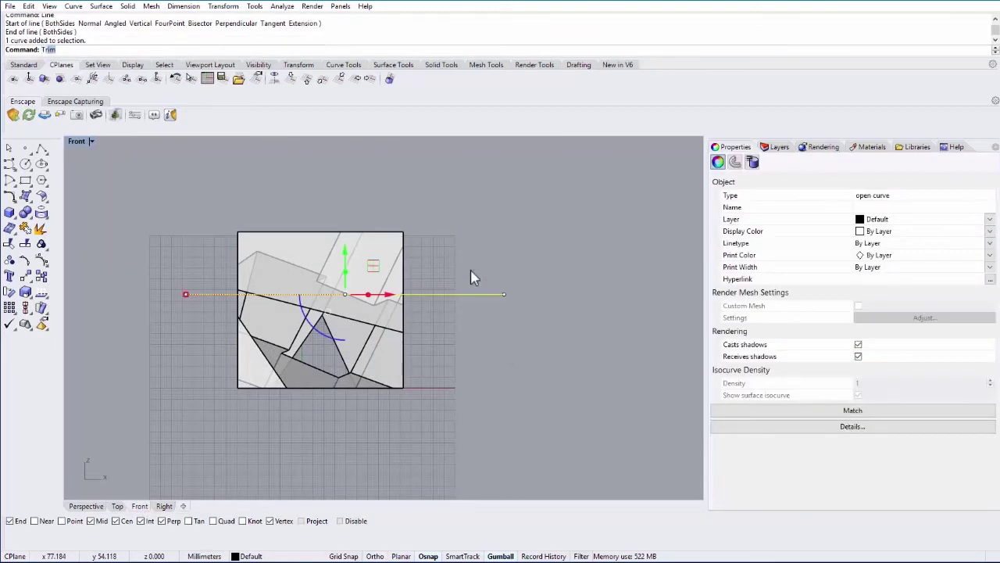
Trim away the solid above the line, then check the open-topped result in Perspective.
{"action": "key", "text": "Return"}
{"action": "left_click", "coordinate": [415, 268]}
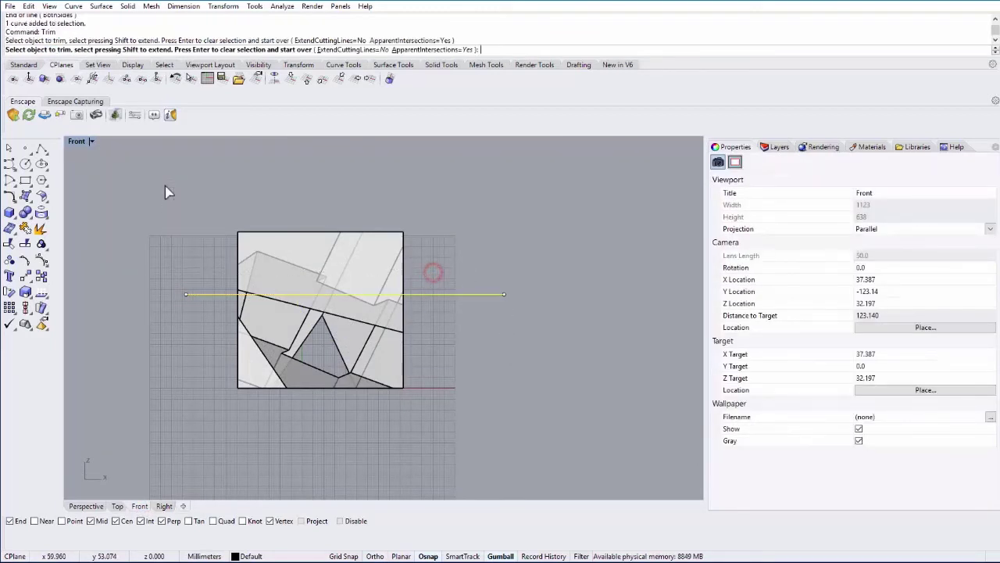
{"action": "scroll", "coordinate": [261, 297], "scroll_direction": "up", "scroll_amount": 3}
{"action": "scroll", "coordinate": [176, 486], "scroll_direction": "down", "scroll_amount": 3}
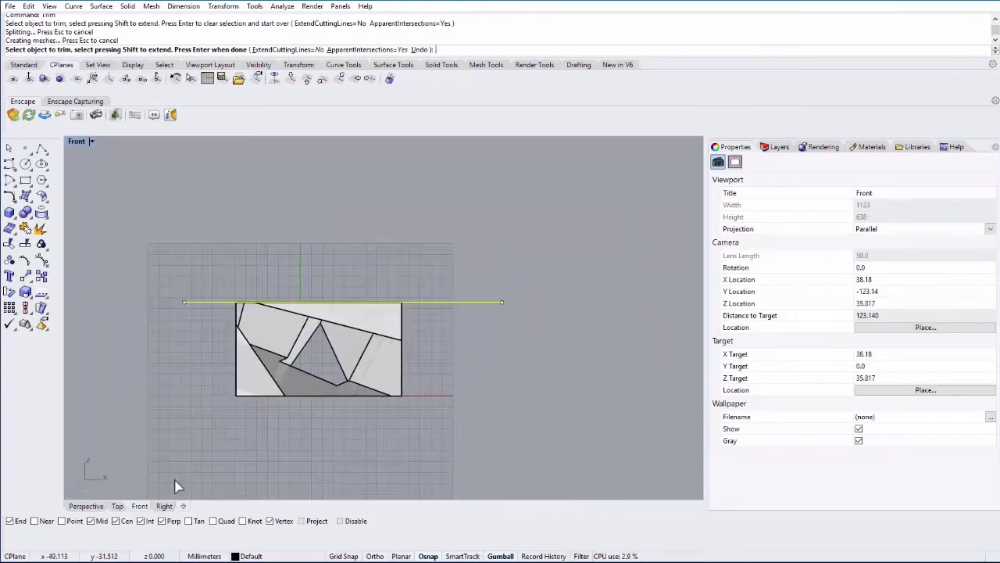
{"action": "left_click", "coordinate": [86, 506]}
{"action": "right_click_drag", "start_coordinate": [359, 248], "coordinate": [324, 394]}
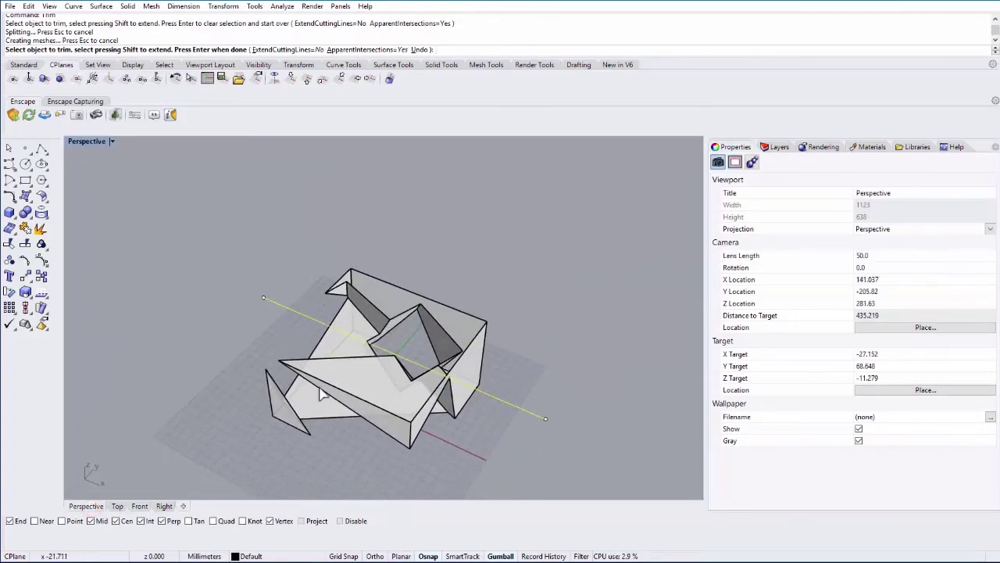
{"action": "right_click_drag", "start_coordinate": [501, 419], "coordinate": [462, 346]}
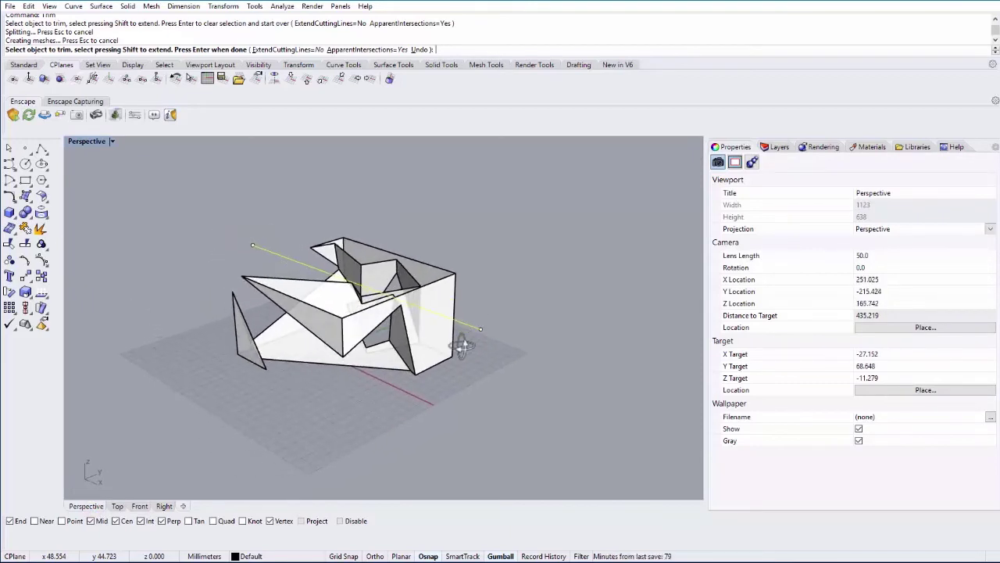
{"action": "right_click_drag", "start_coordinate": [501, 358], "coordinate": [534, 341]}
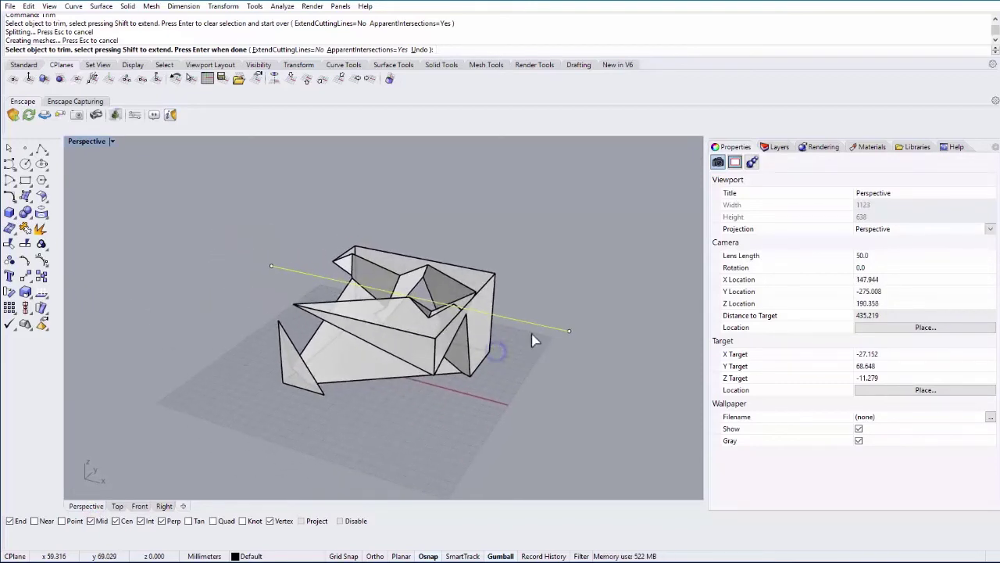
Undo the last trim cut to restore the box's top, then end the Trim command.
{"action": "left_click", "coordinate": [140, 506]}
{"action": "key", "text": "ctrl+z"}
{"action": "left_click", "coordinate": [315, 292]}
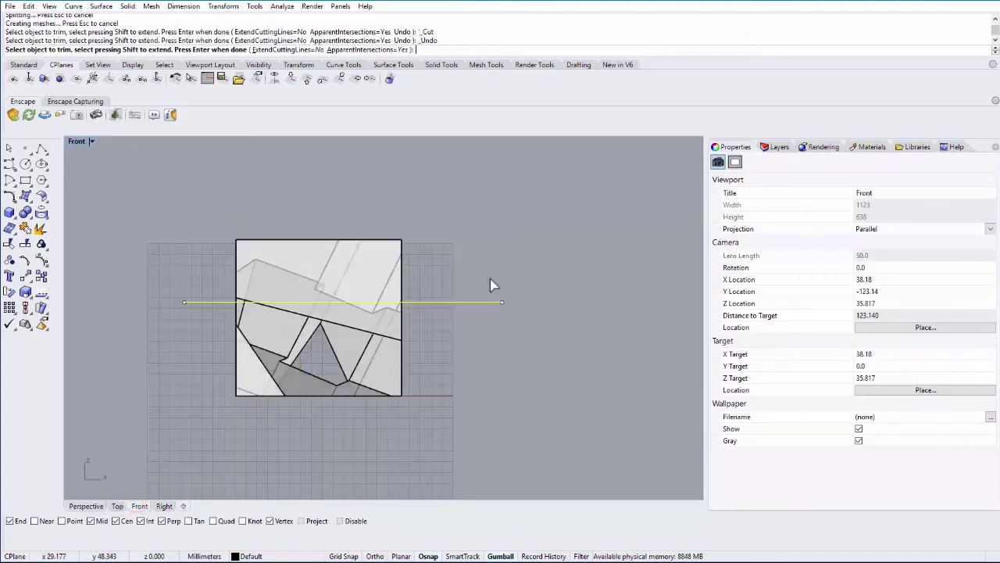
{"action": "right_click", "coordinate": [409, 252]}
{"action": "left_click", "coordinate": [446, 264]}
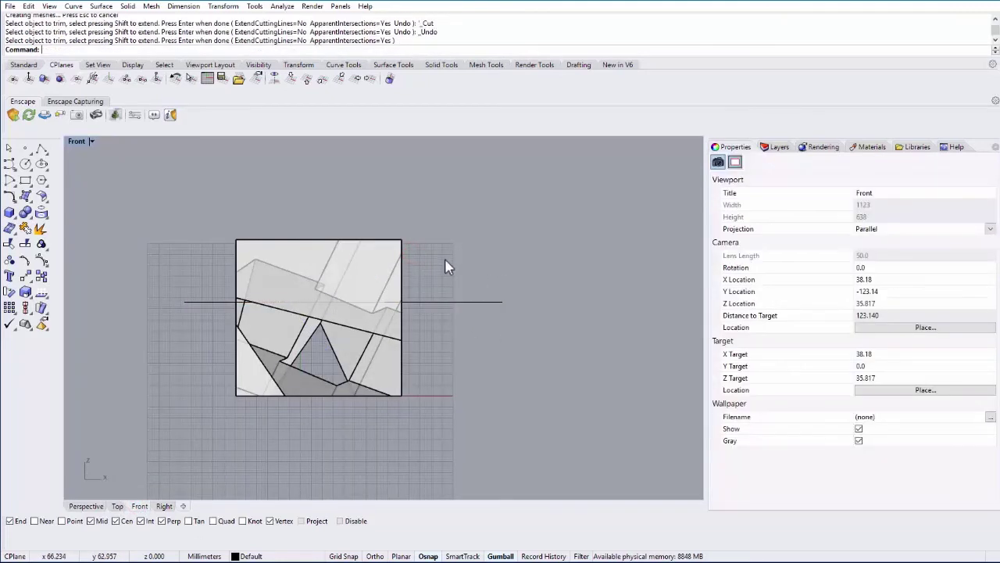
Split the whole box into two pieces using the horizontal line as cutter.
{"action": "key", "text": "Return"}
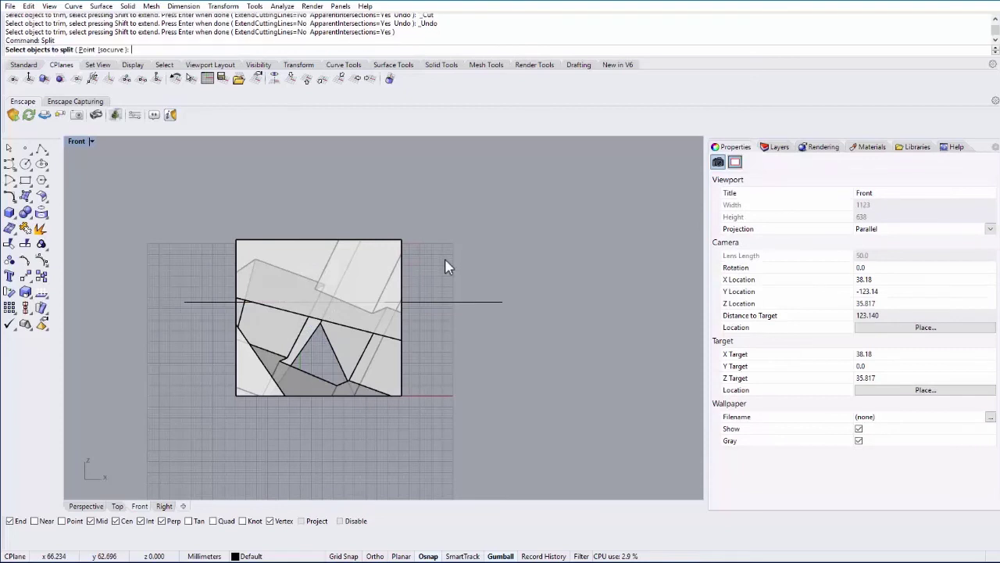
{"action": "left_click_drag", "start_coordinate": [221, 212], "coordinate": [420, 440]}
{"action": "right_click", "coordinate": [419, 440]}
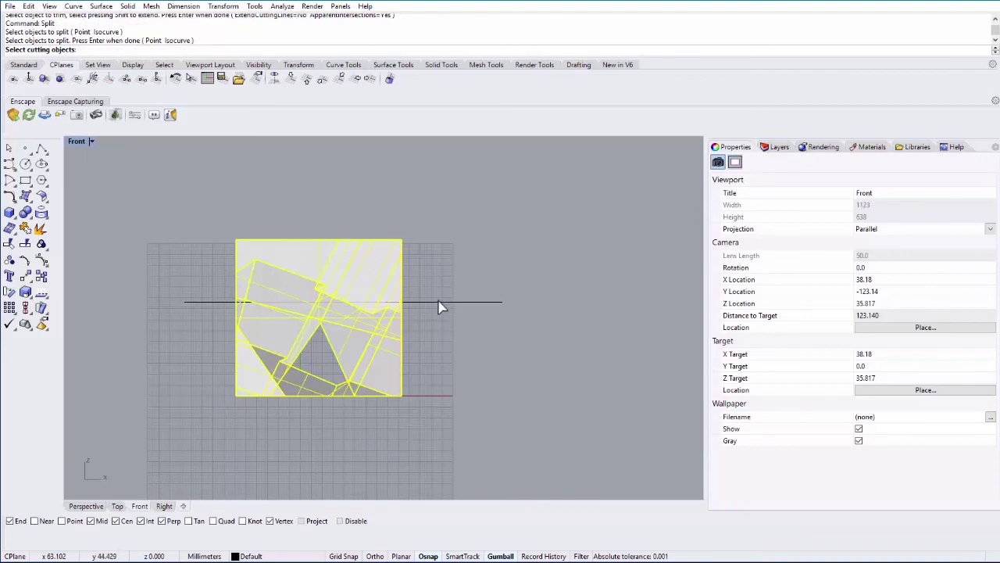
{"action": "left_click", "coordinate": [440, 303]}
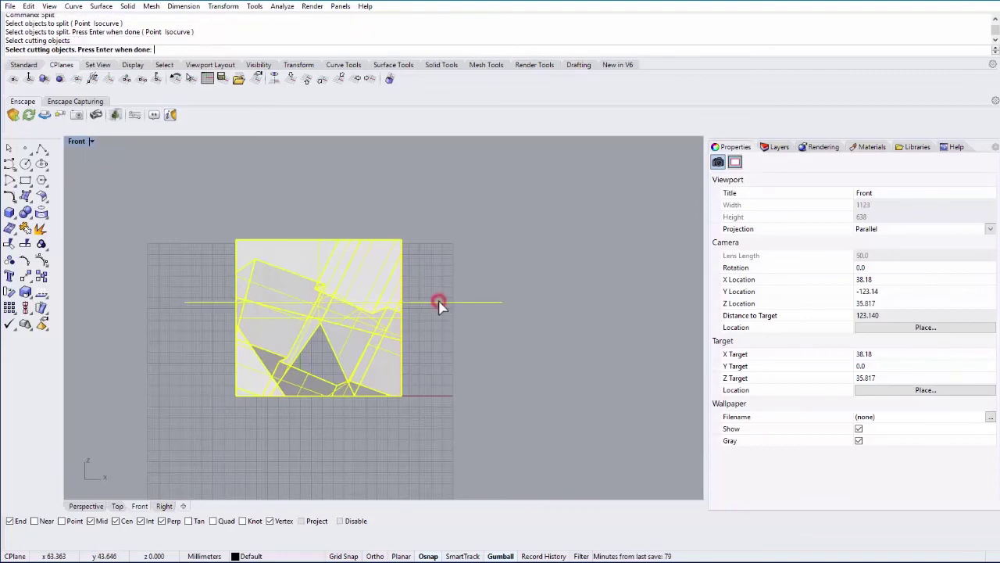
{"action": "right_click", "coordinate": [440, 307]}
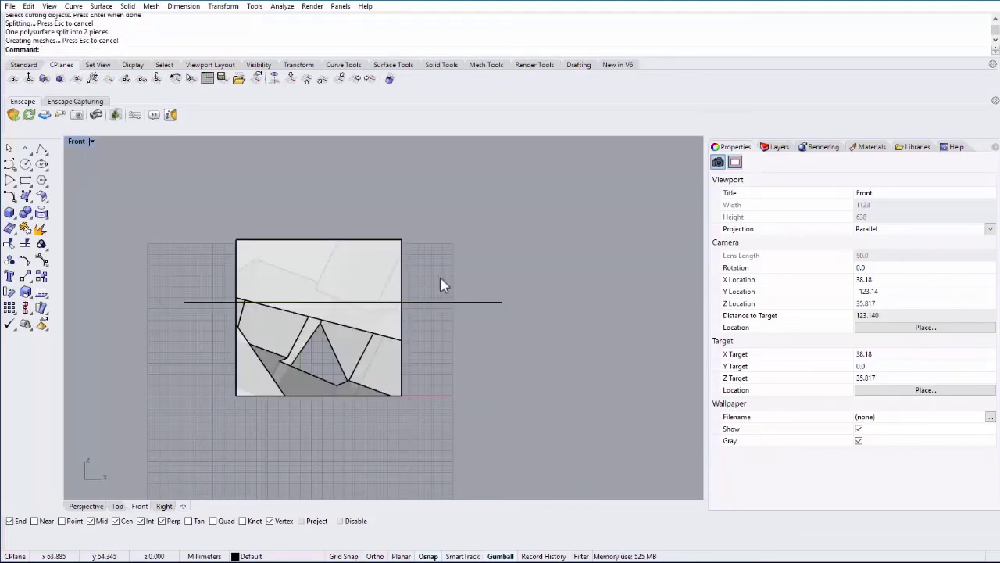
Lift the upper half above the lower half and slide it sideways along the red axis.
{"action": "left_click", "coordinate": [380, 284]}
{"action": "scroll", "coordinate": [378, 288], "scroll_direction": "up", "scroll_amount": 3}
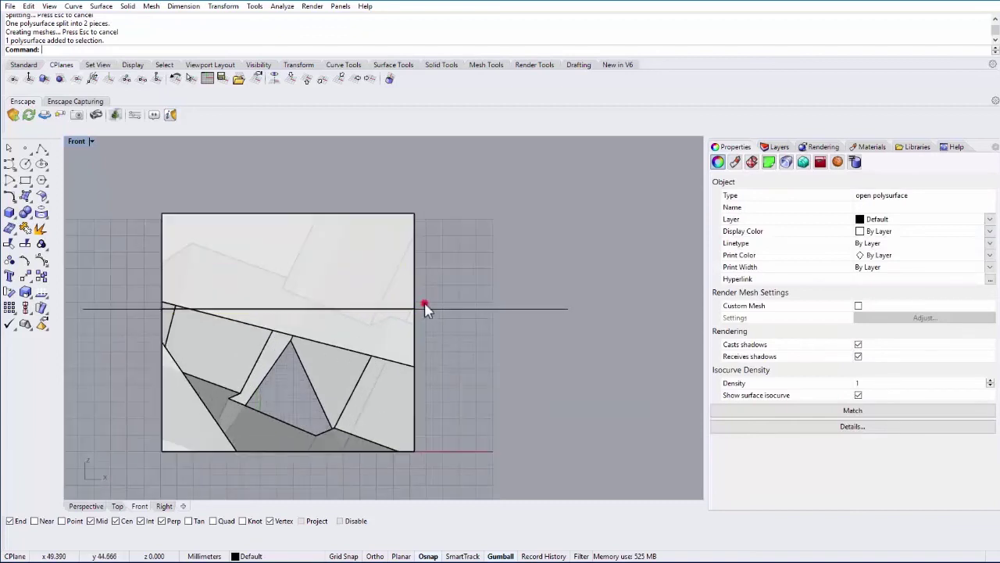
{"action": "left_click", "coordinate": [207, 241]}
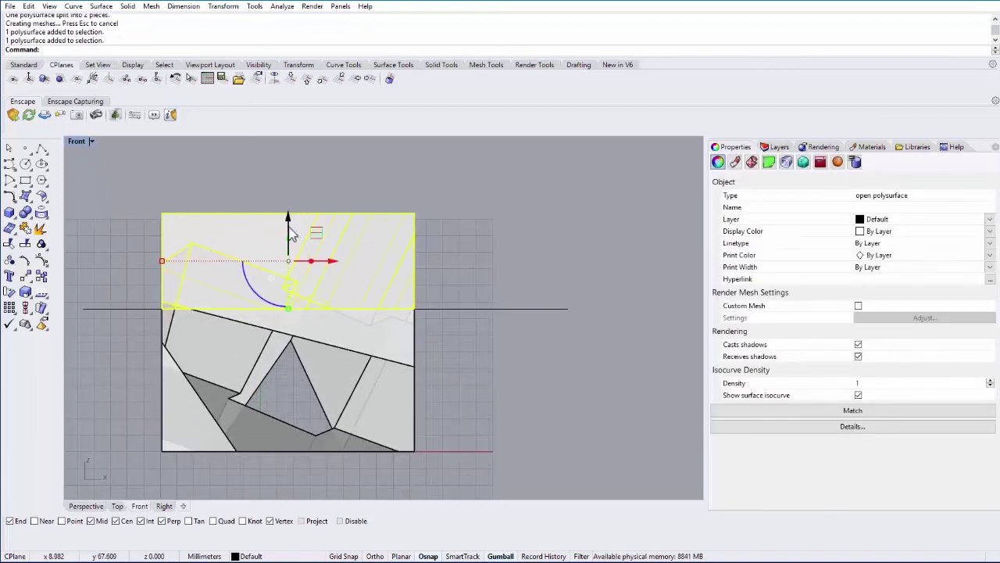
{"action": "left_click_drag", "start_coordinate": [290, 225], "coordinate": [320, 164]}
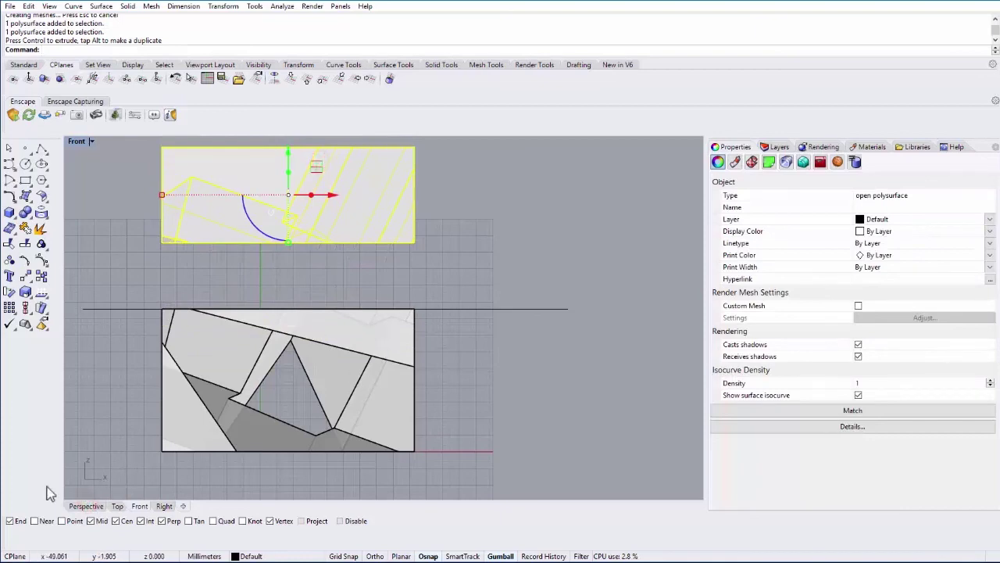
{"action": "left_click", "coordinate": [78, 505]}
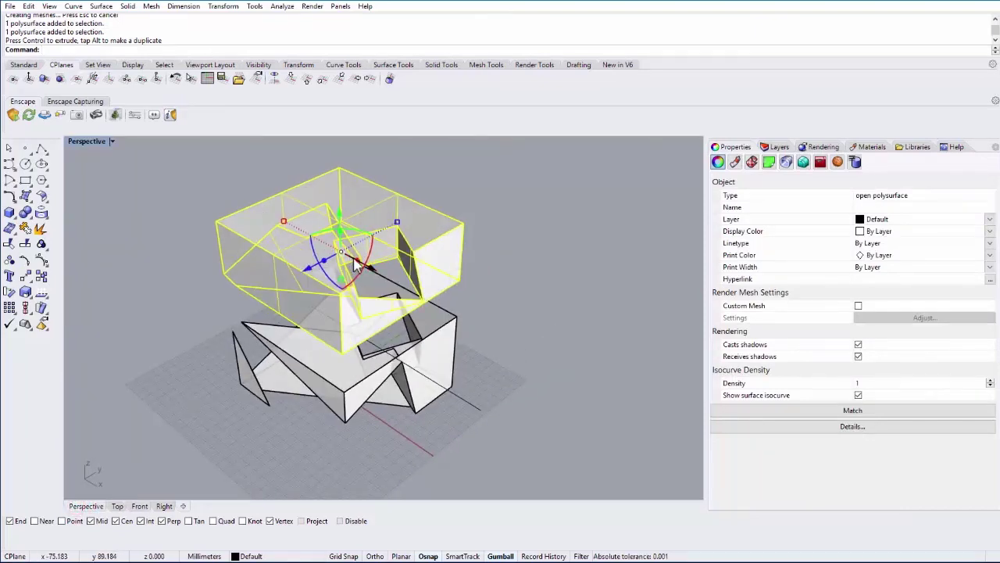
{"action": "left_click_drag", "start_coordinate": [355, 263], "coordinate": [201, 197]}
{"action": "left_click", "coordinate": [553, 275]}
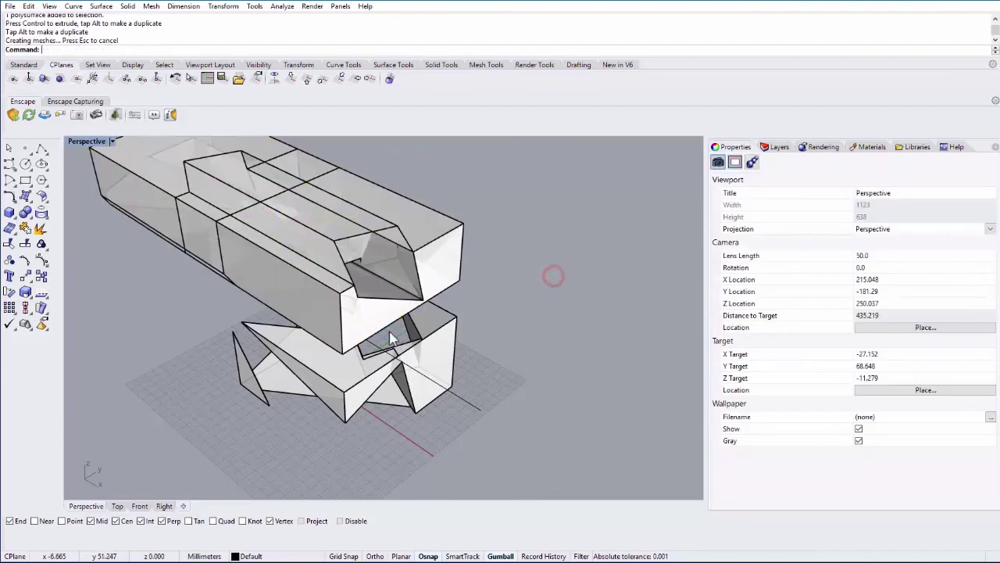